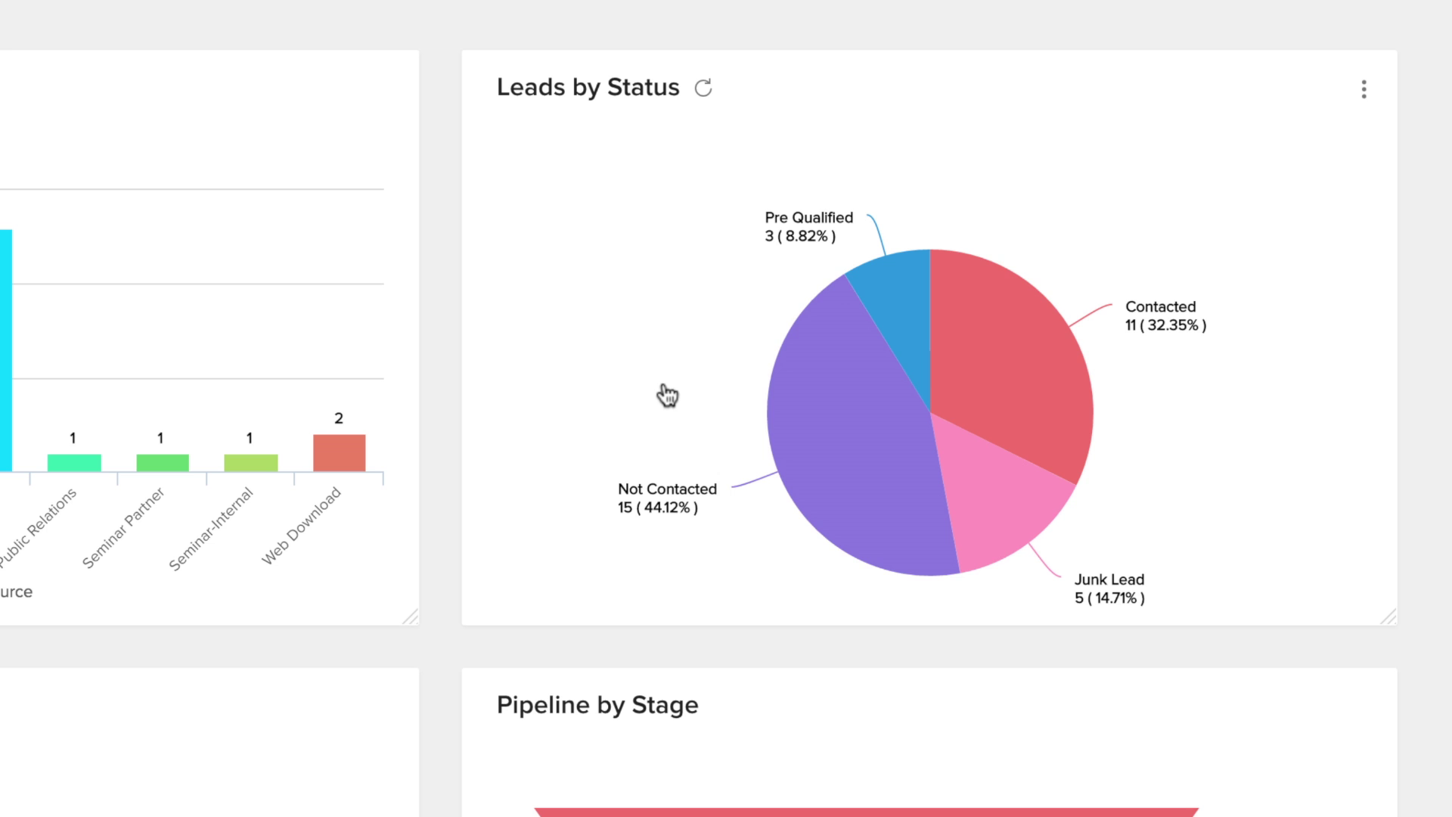
# Step: In the spreadsheet, select the header row and the Company and Last Name columns
pyautogui.moveTo(989, 421)
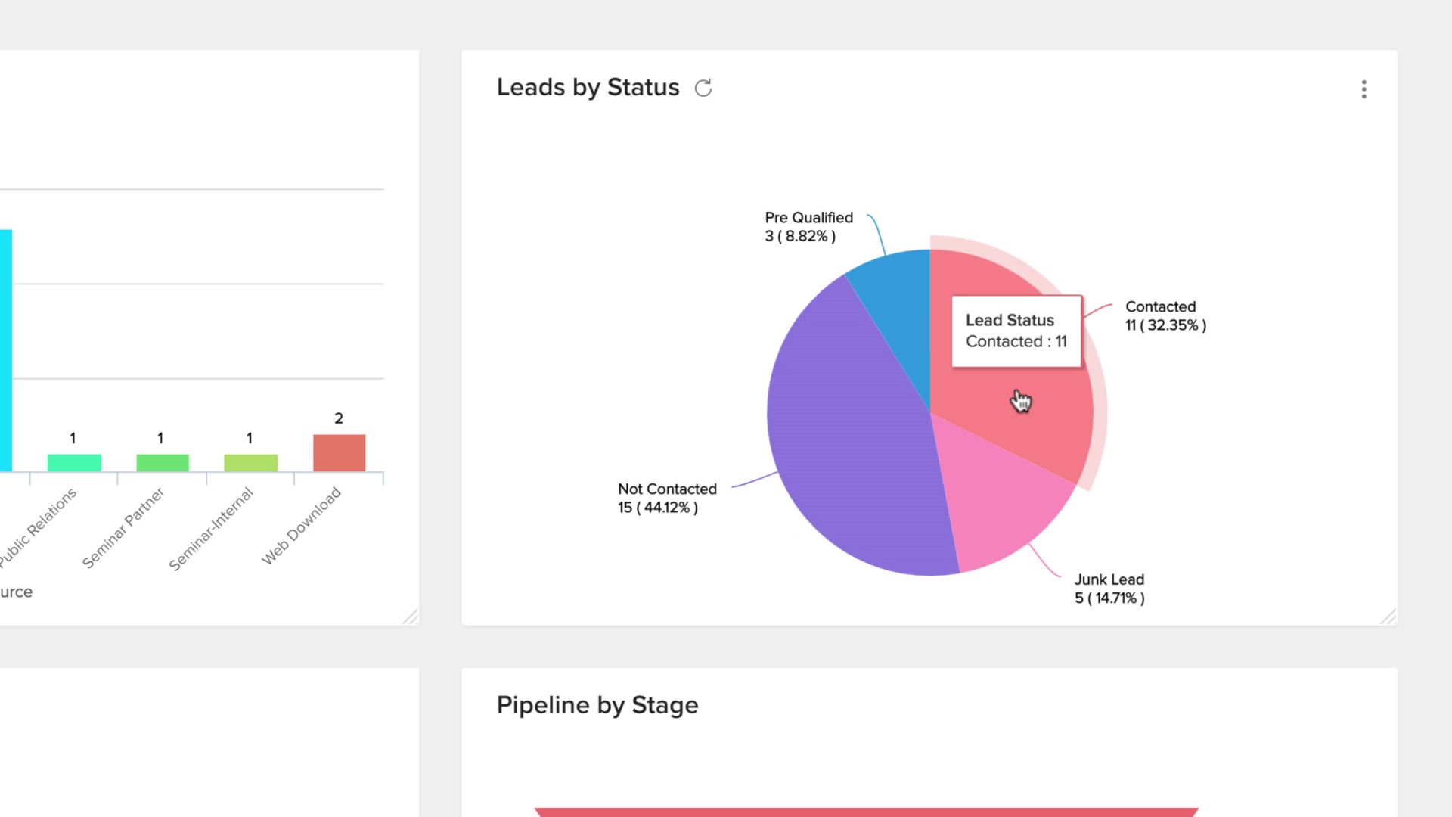
pyautogui.moveTo(854, 465)
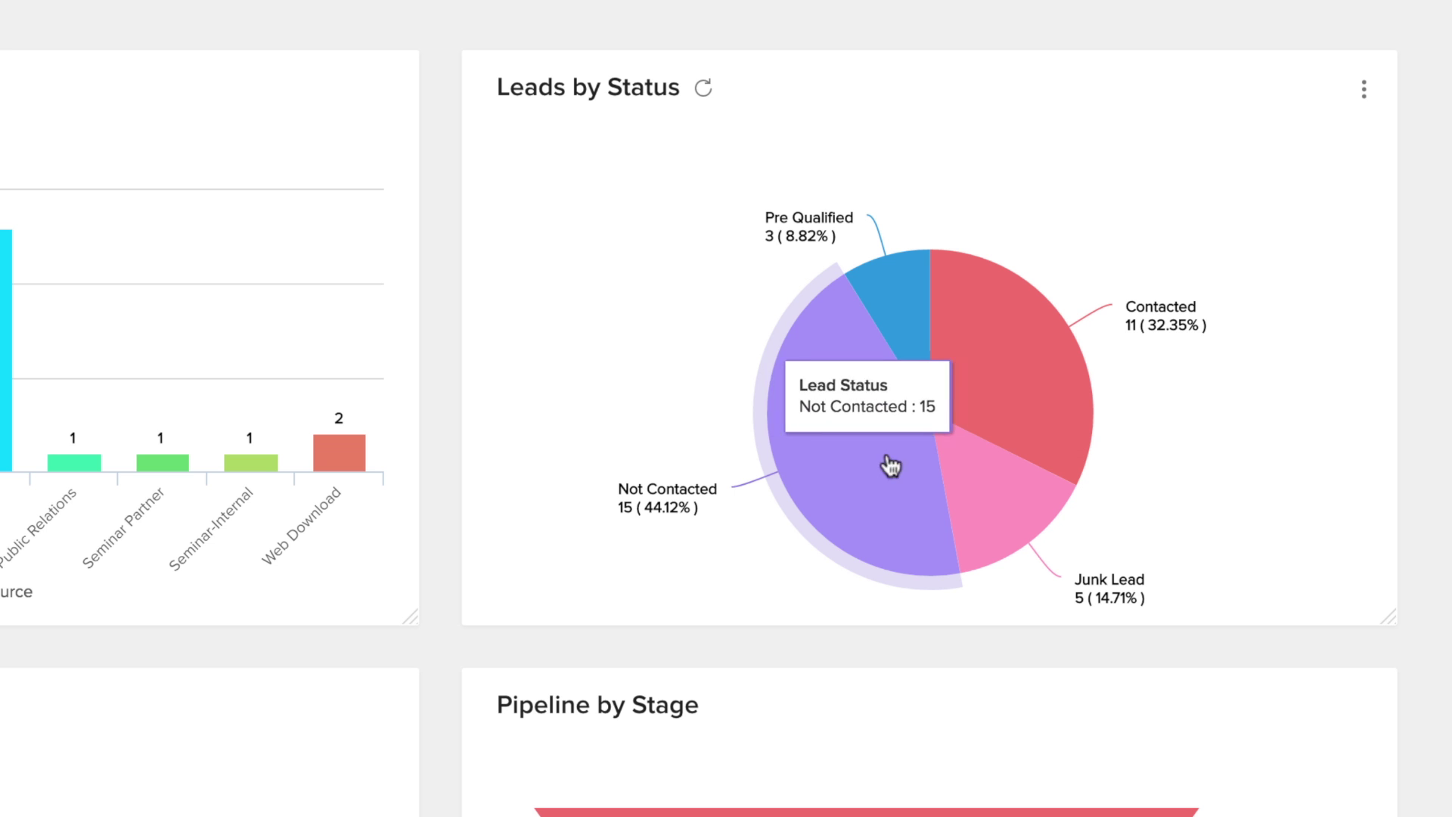
pyautogui.moveTo(998, 509)
pyautogui.moveTo(913, 333)
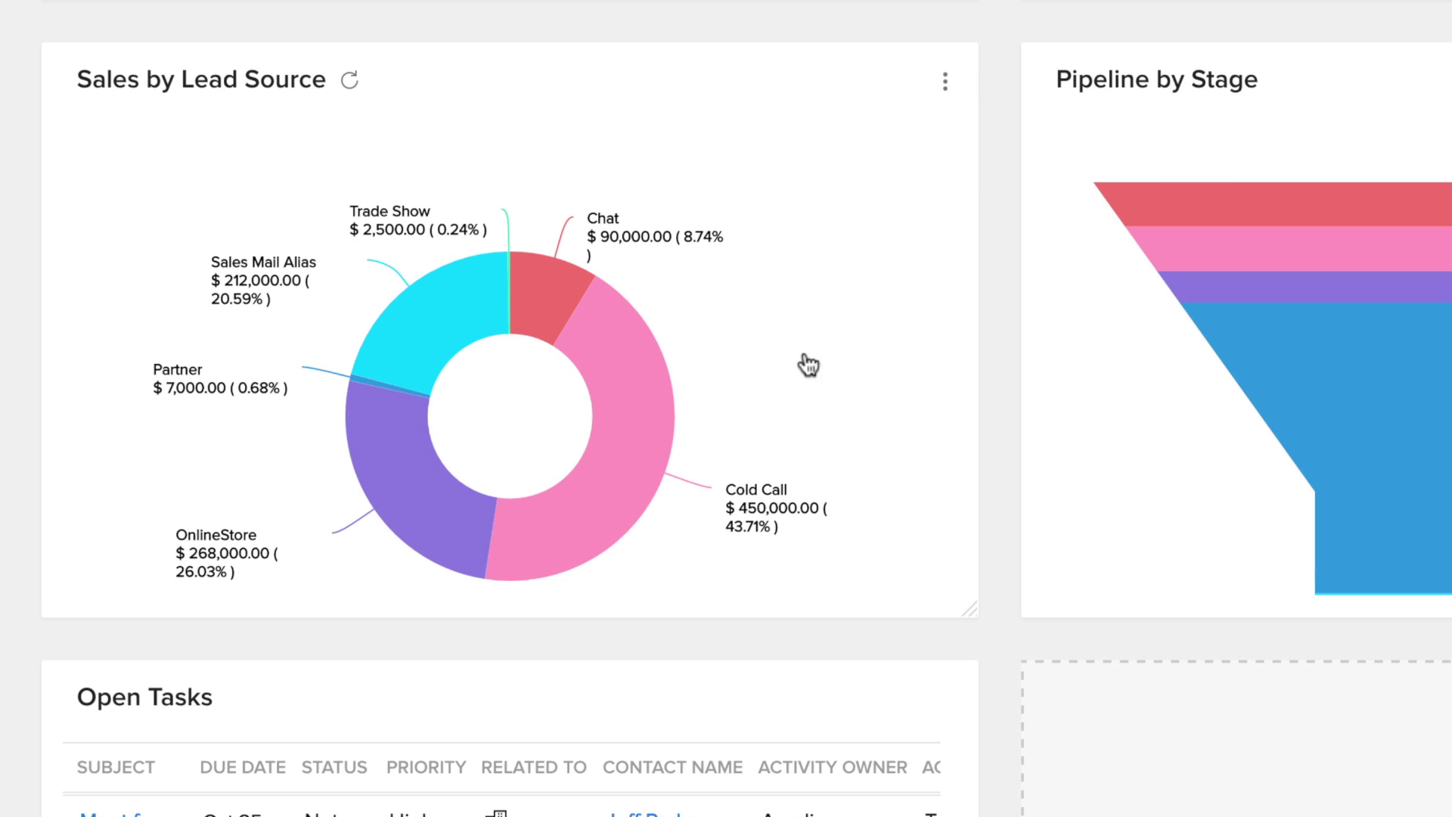
pyautogui.moveTo(613, 415)
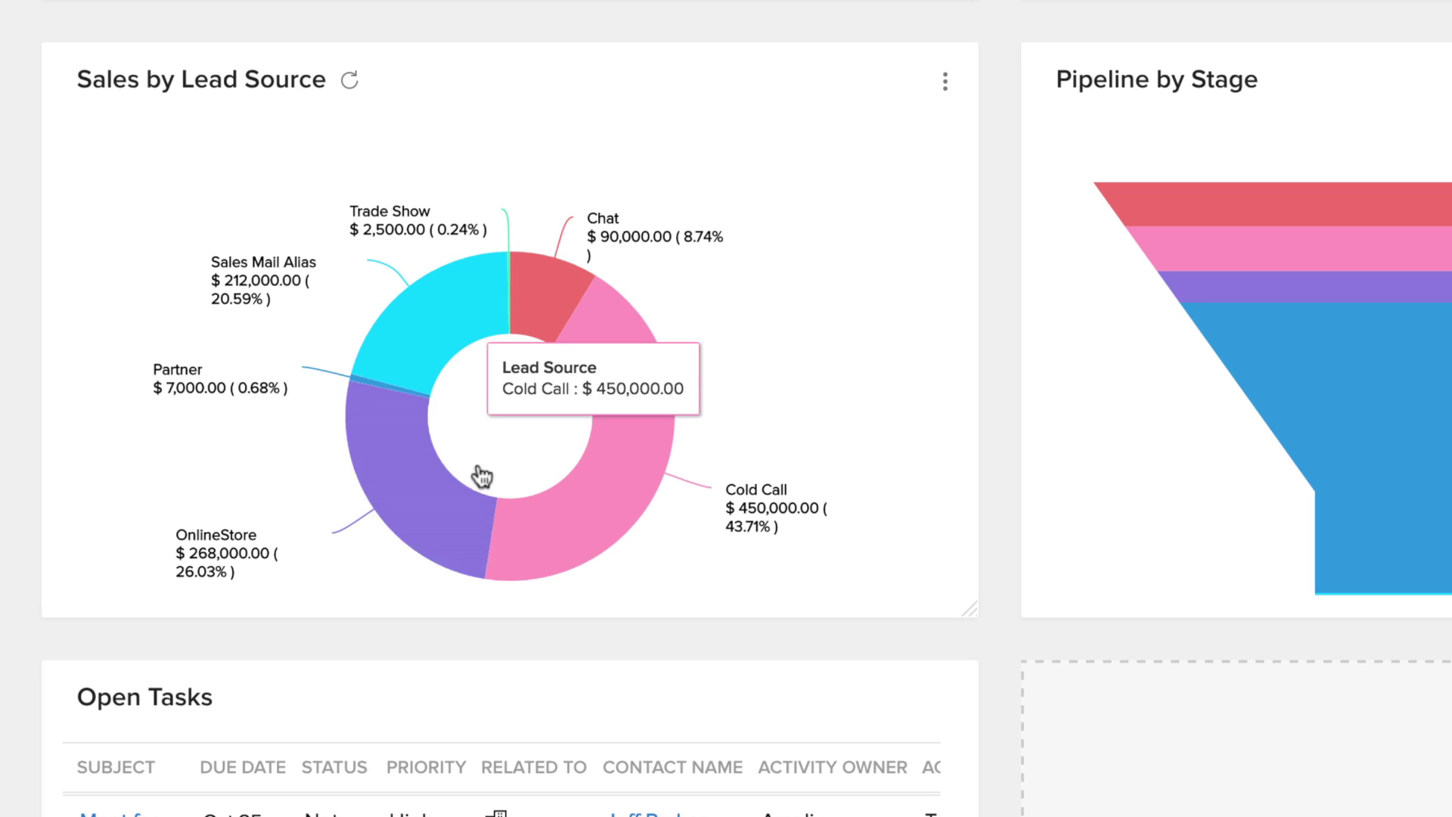
pyautogui.moveTo(447, 331)
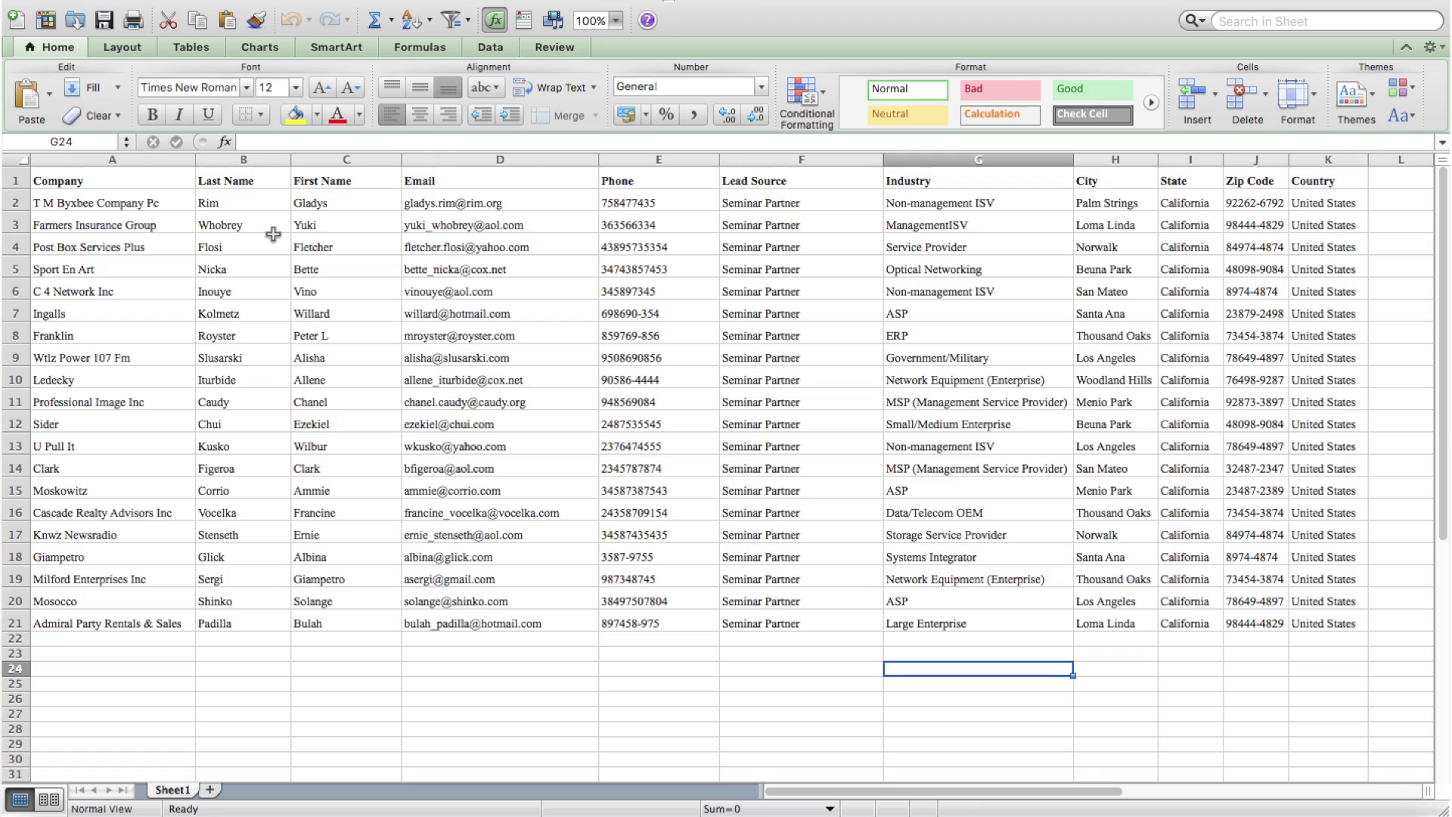
pyautogui.click(19, 180)
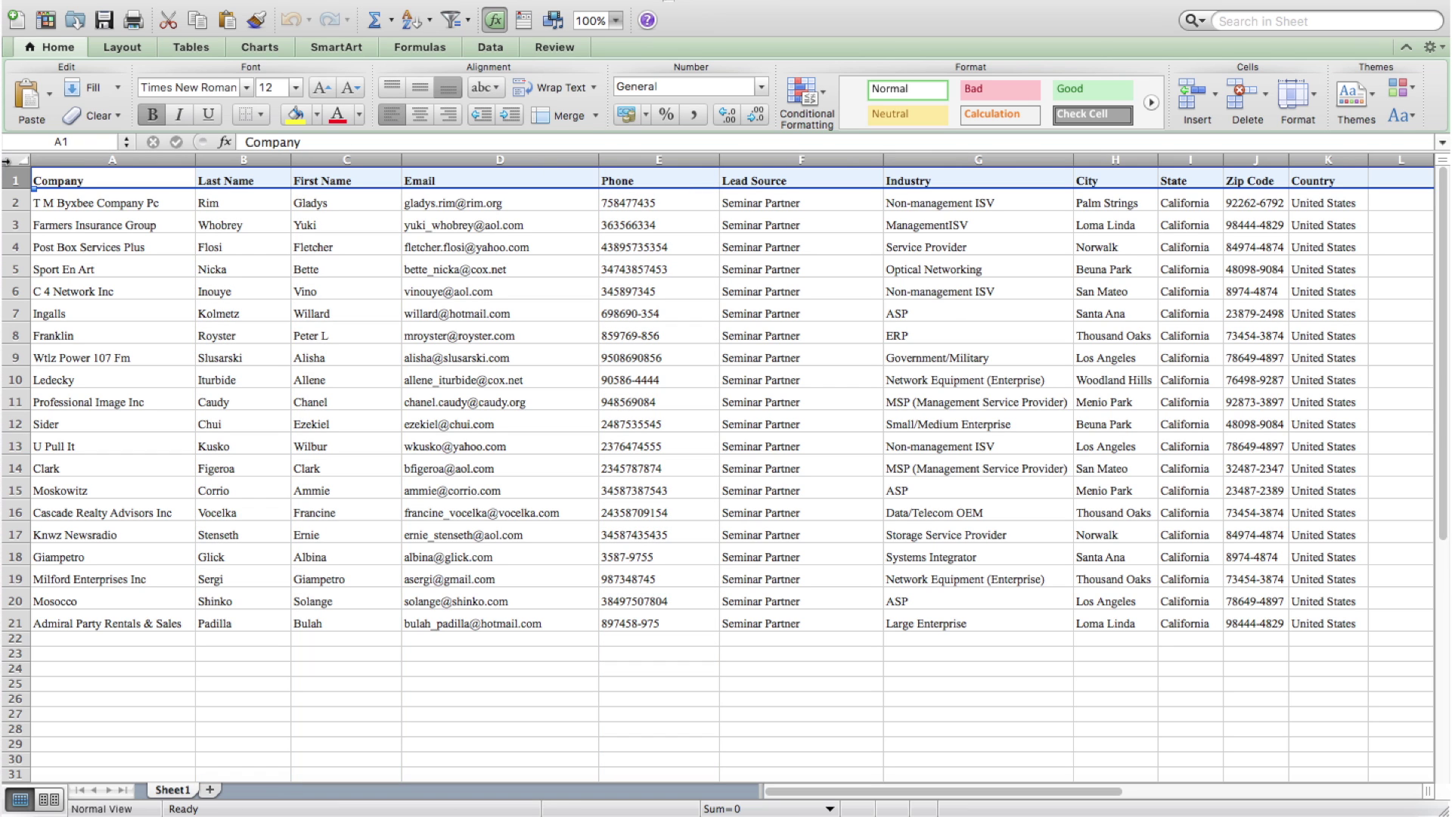
pyautogui.moveTo(106, 159); pyautogui.dragTo(223, 160)
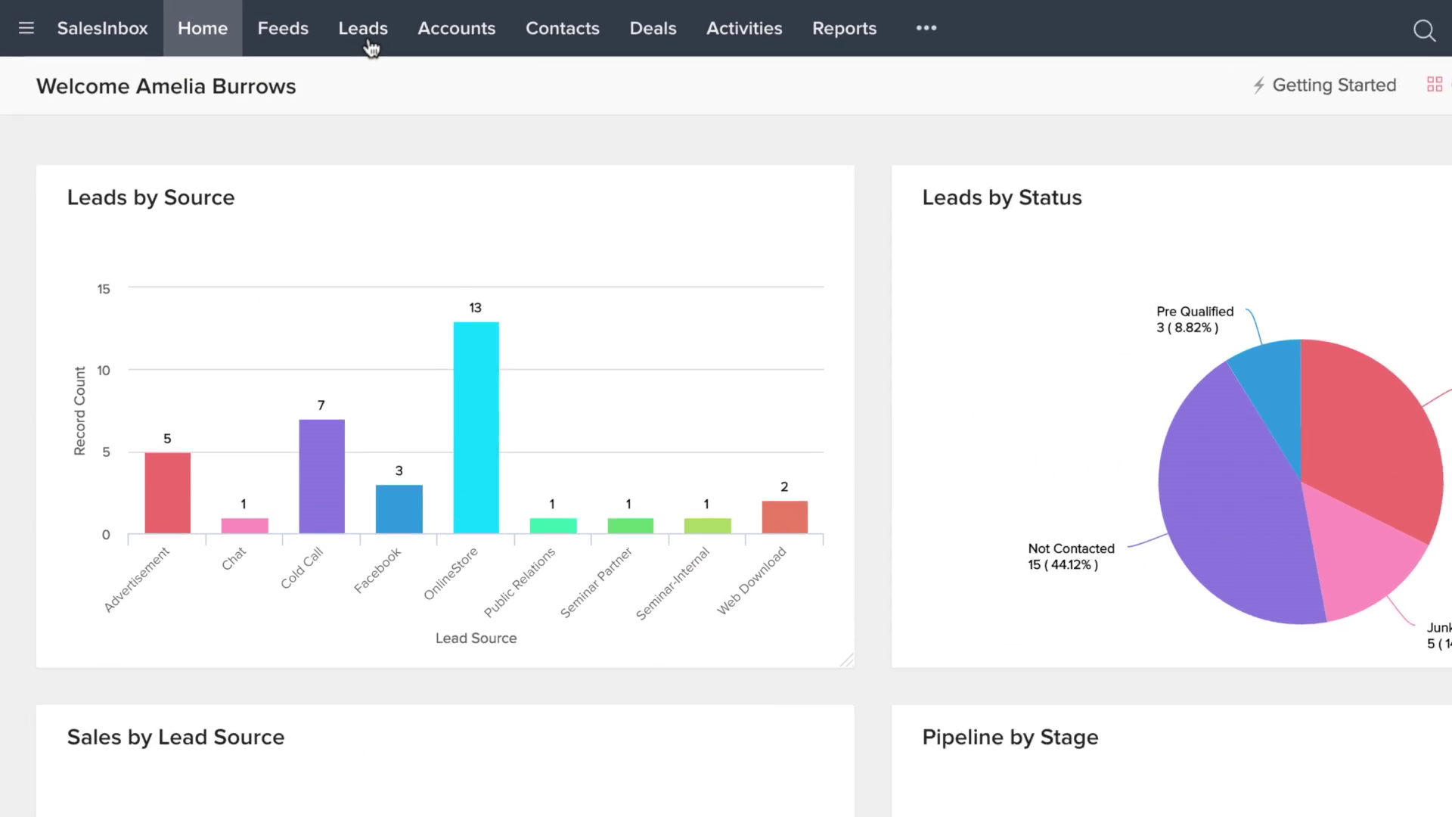
# Step: Start a Leads import of Partner Leads.xlsx with duplicates set to Clone, then select the spreadsheet's Email column
pyautogui.click(299, 33)
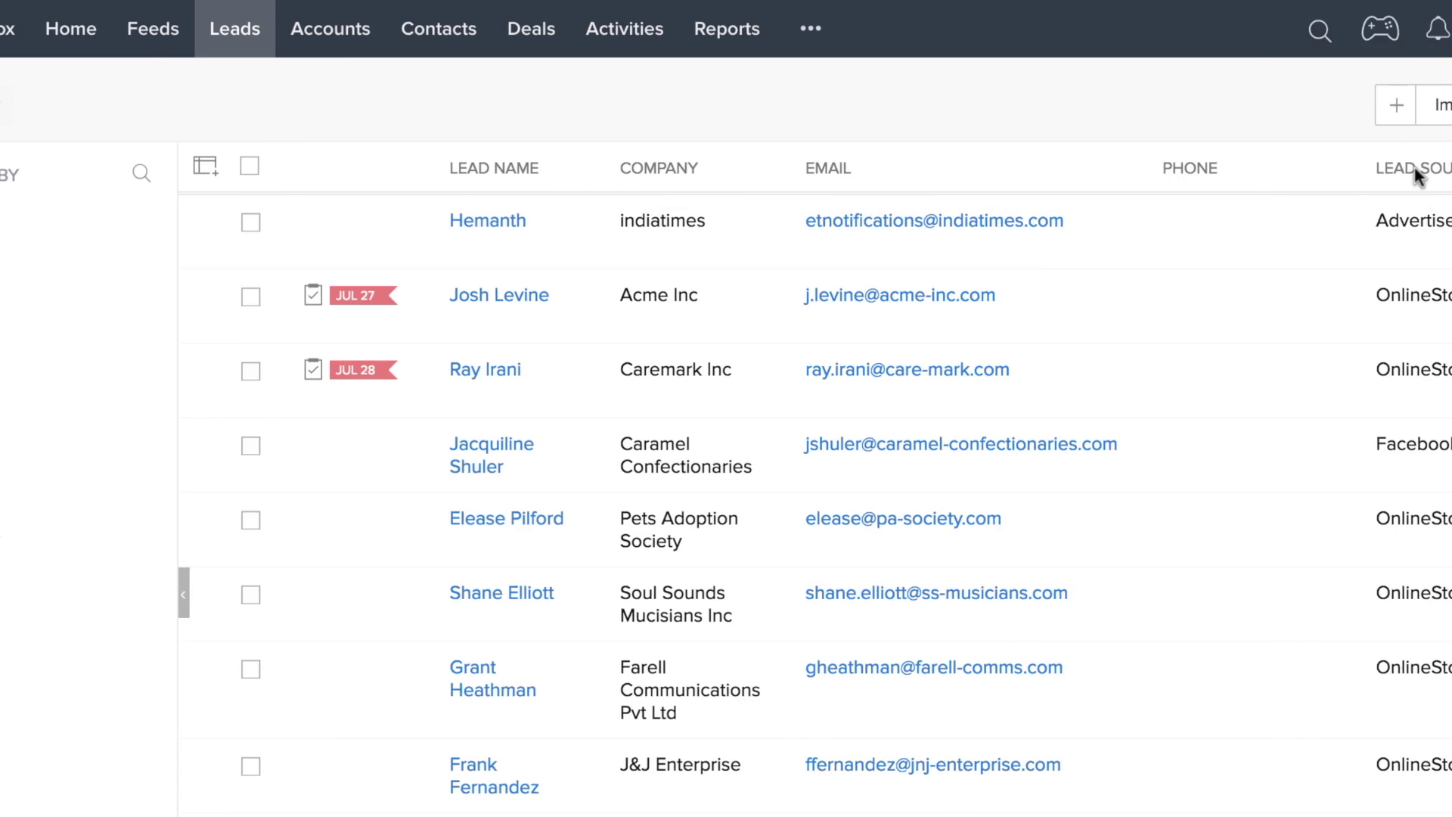
pyautogui.click(1219, 106)
pyautogui.click(1215, 143)
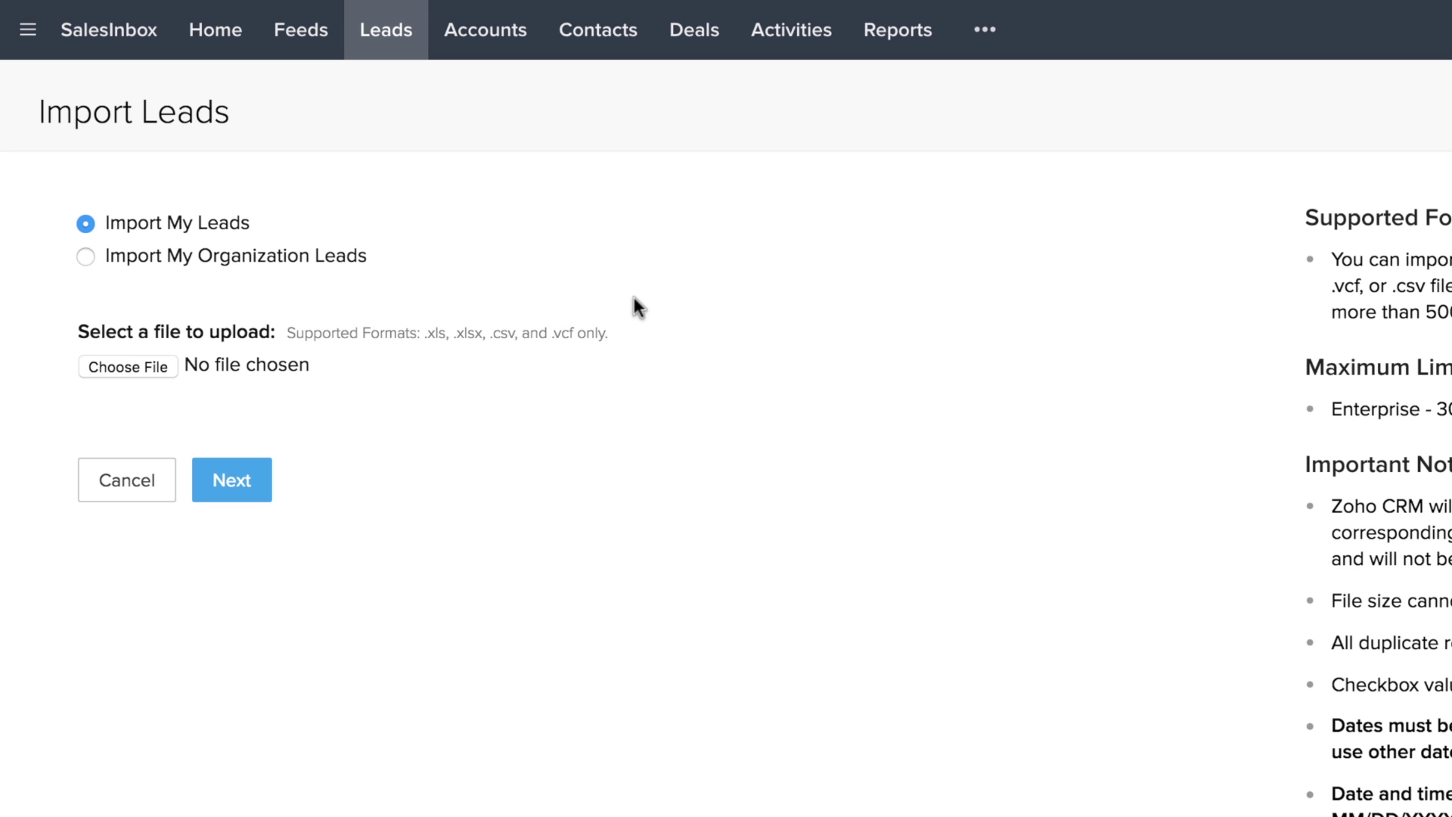
pyautogui.click(121, 369)
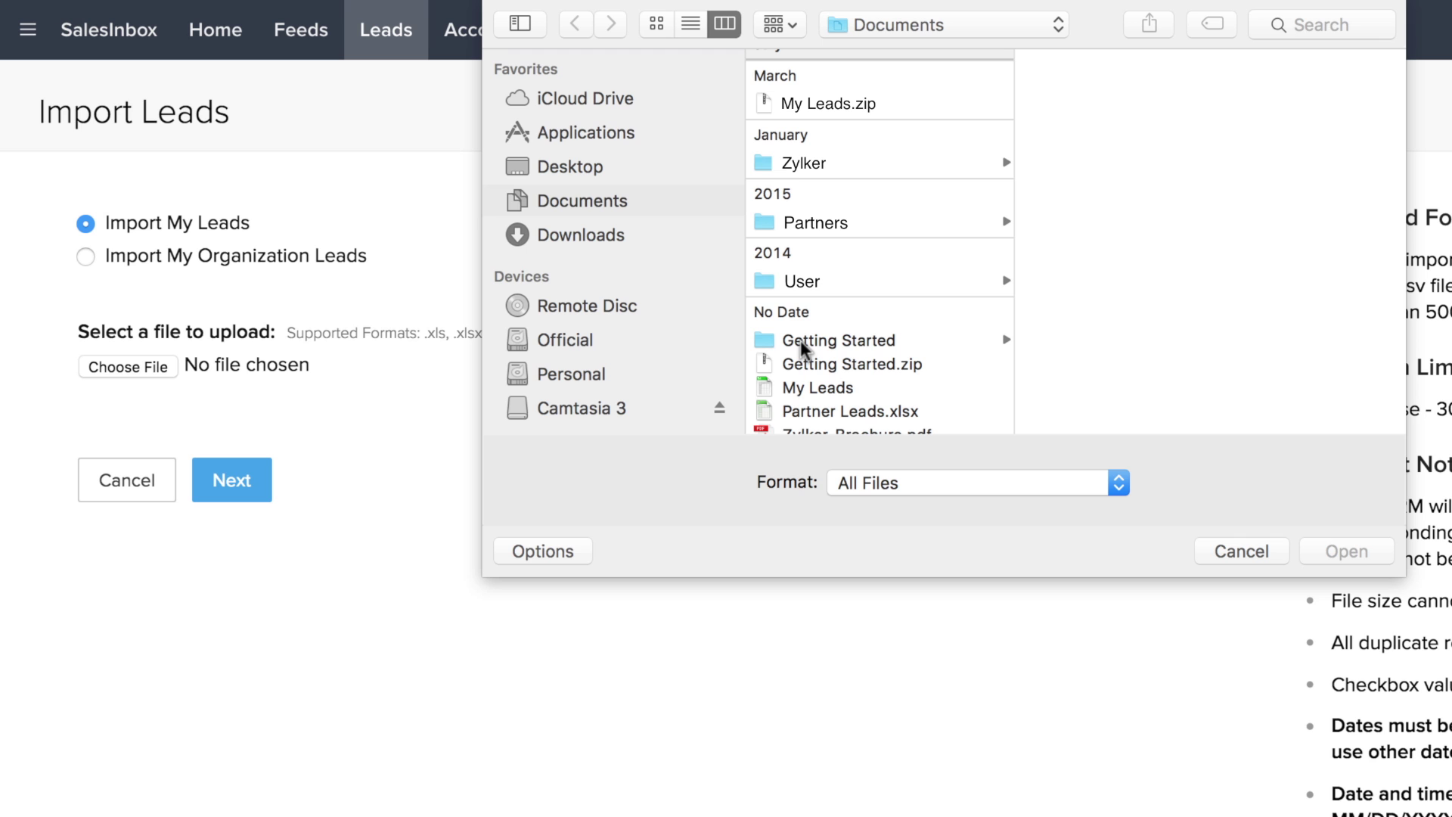
pyautogui.click(801, 408)
pyautogui.click(1326, 551)
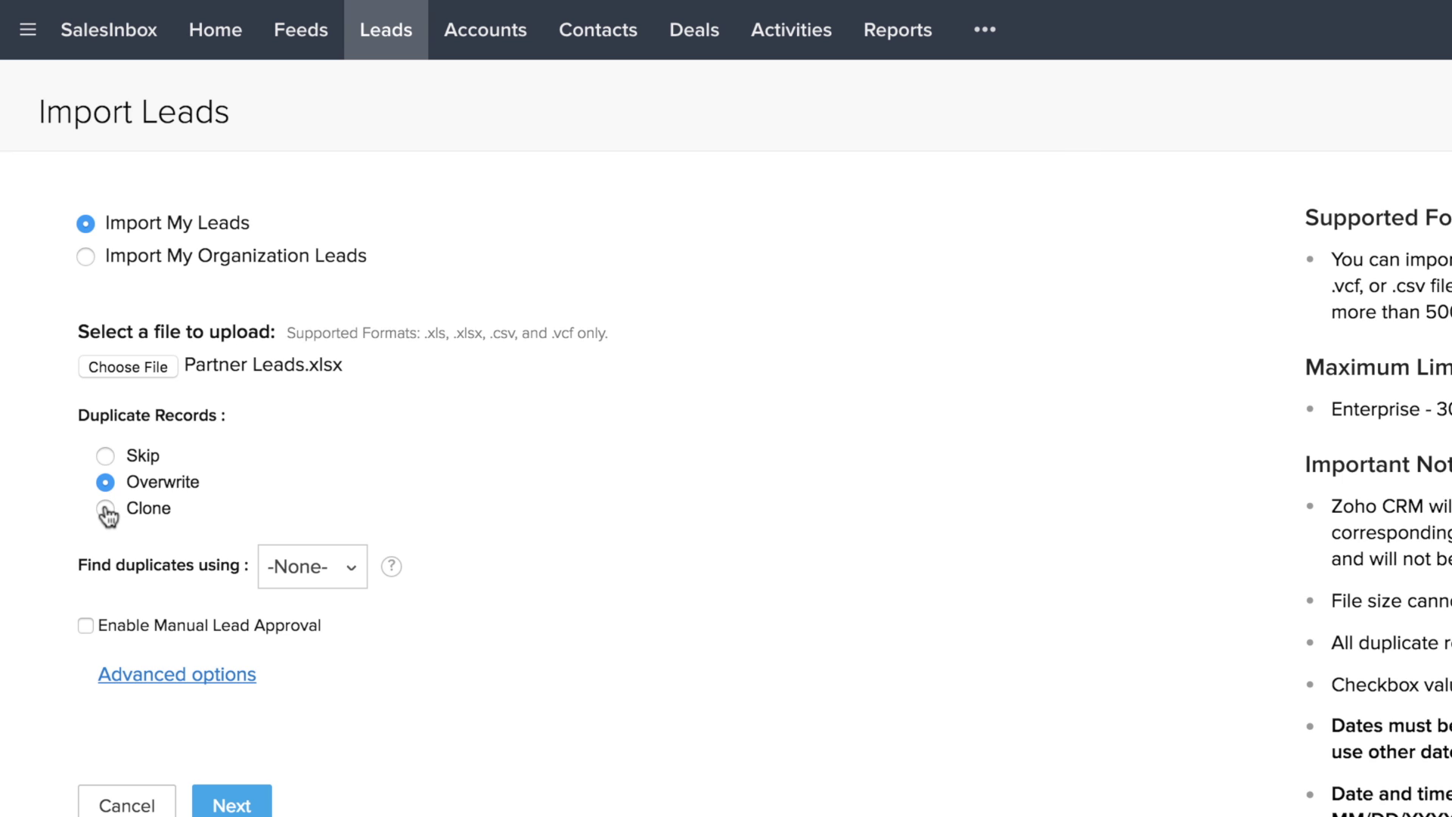
pyautogui.click(107, 509)
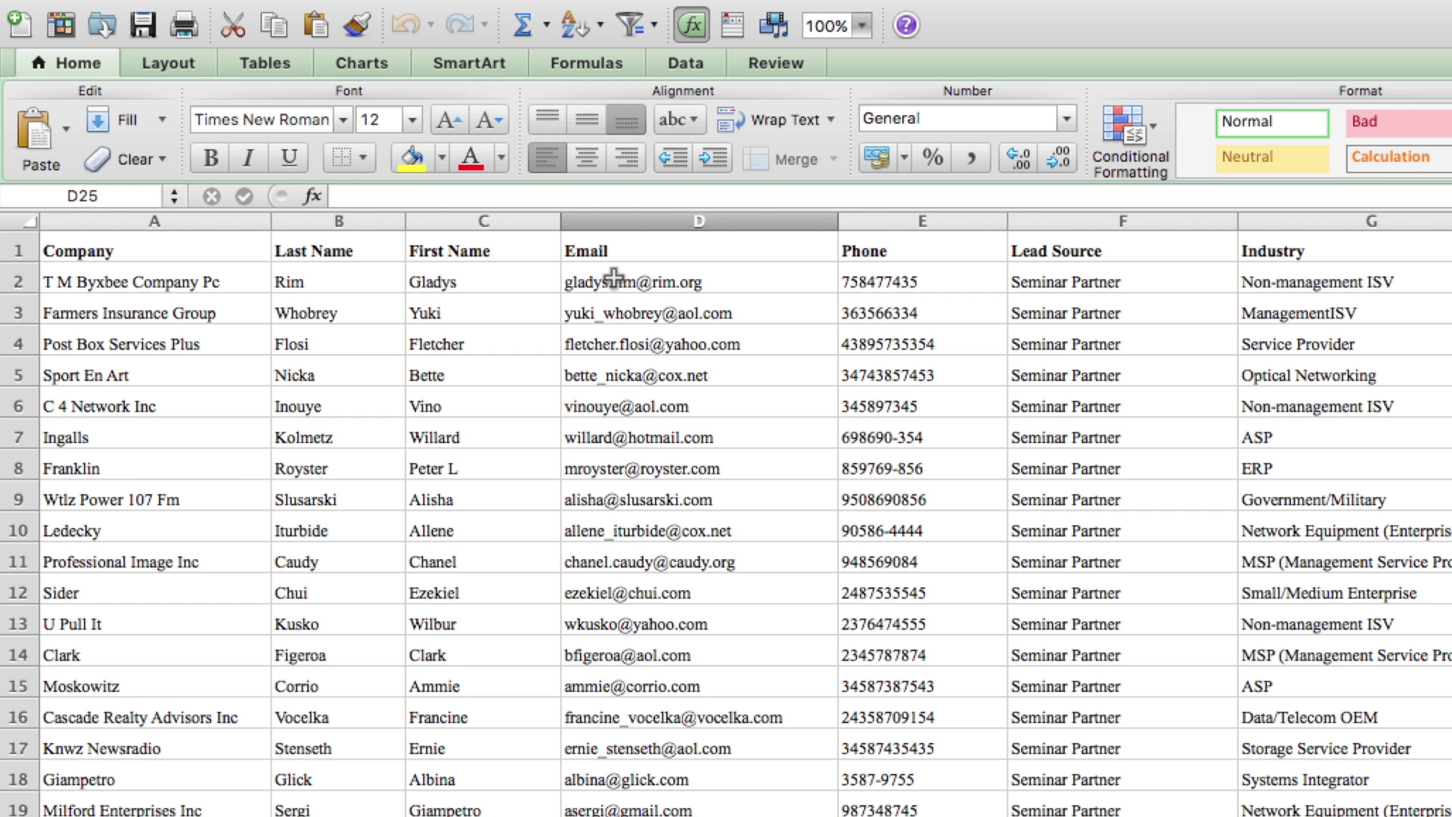
pyautogui.click(671, 220)
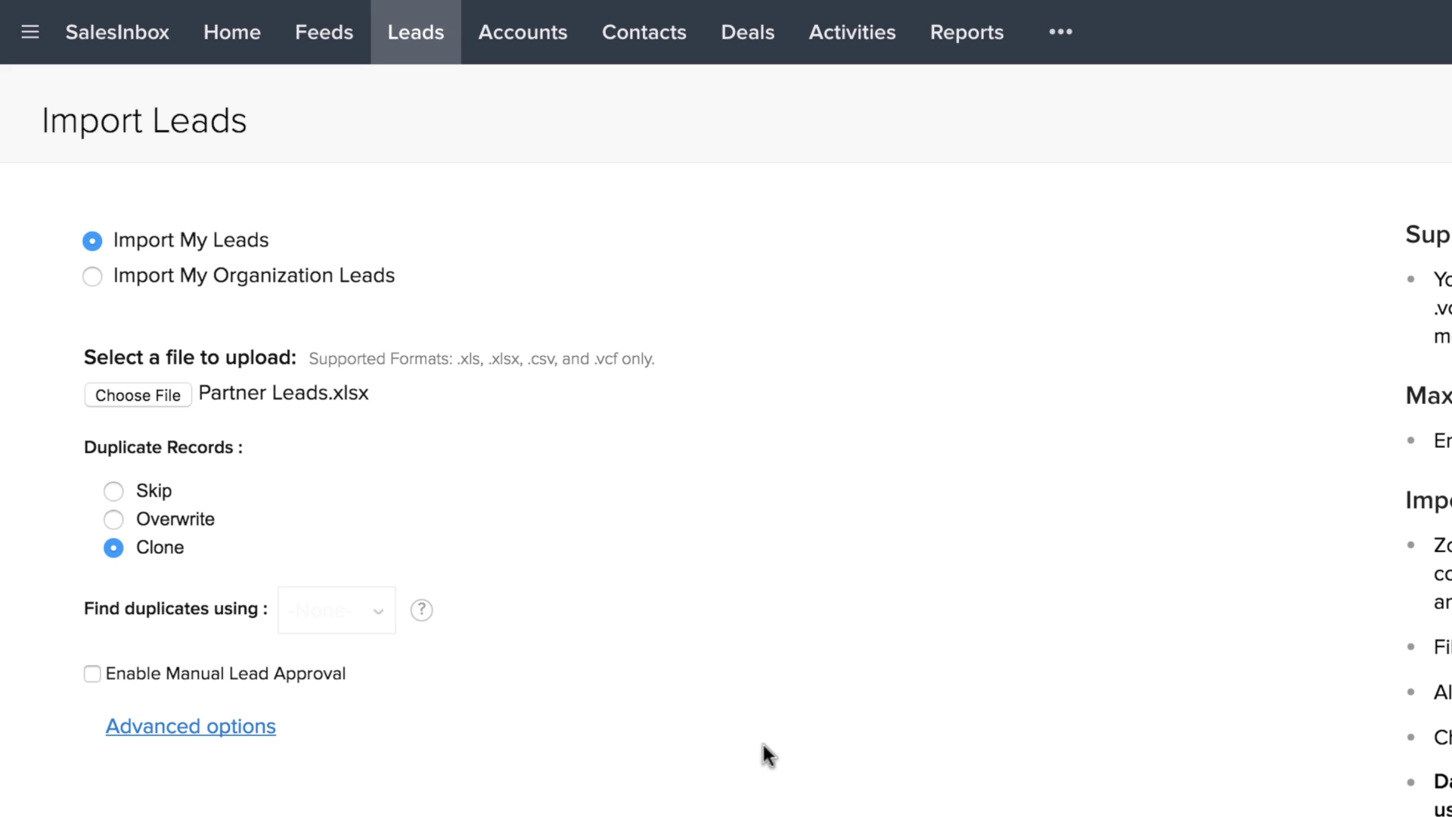
# Step: Try Skip and Overwrite for duplicates, settle on Clone, and upload Partner Leads.xlsx
pyautogui.click(114, 491)
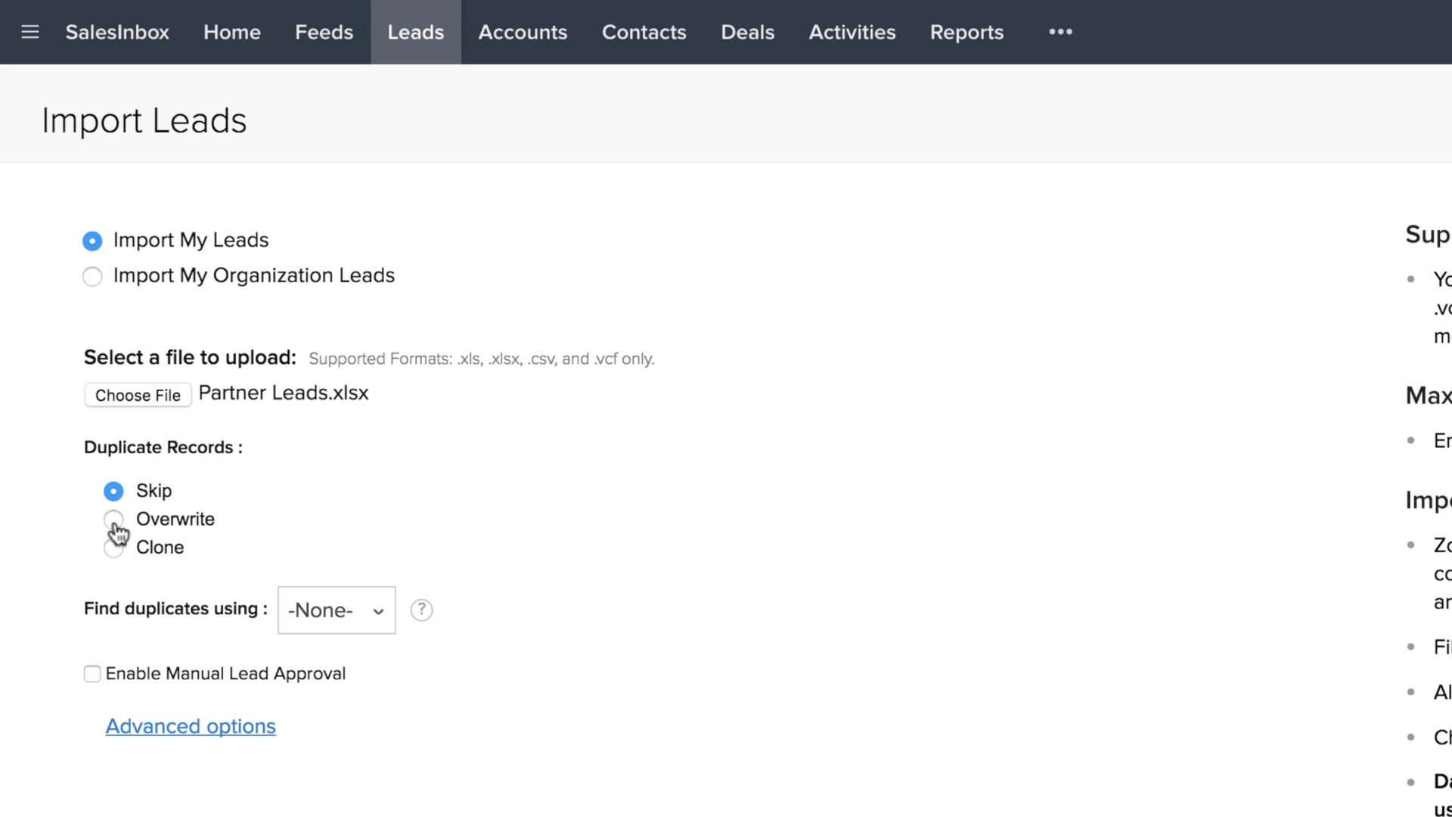
pyautogui.click(118, 533)
pyautogui.click(112, 548)
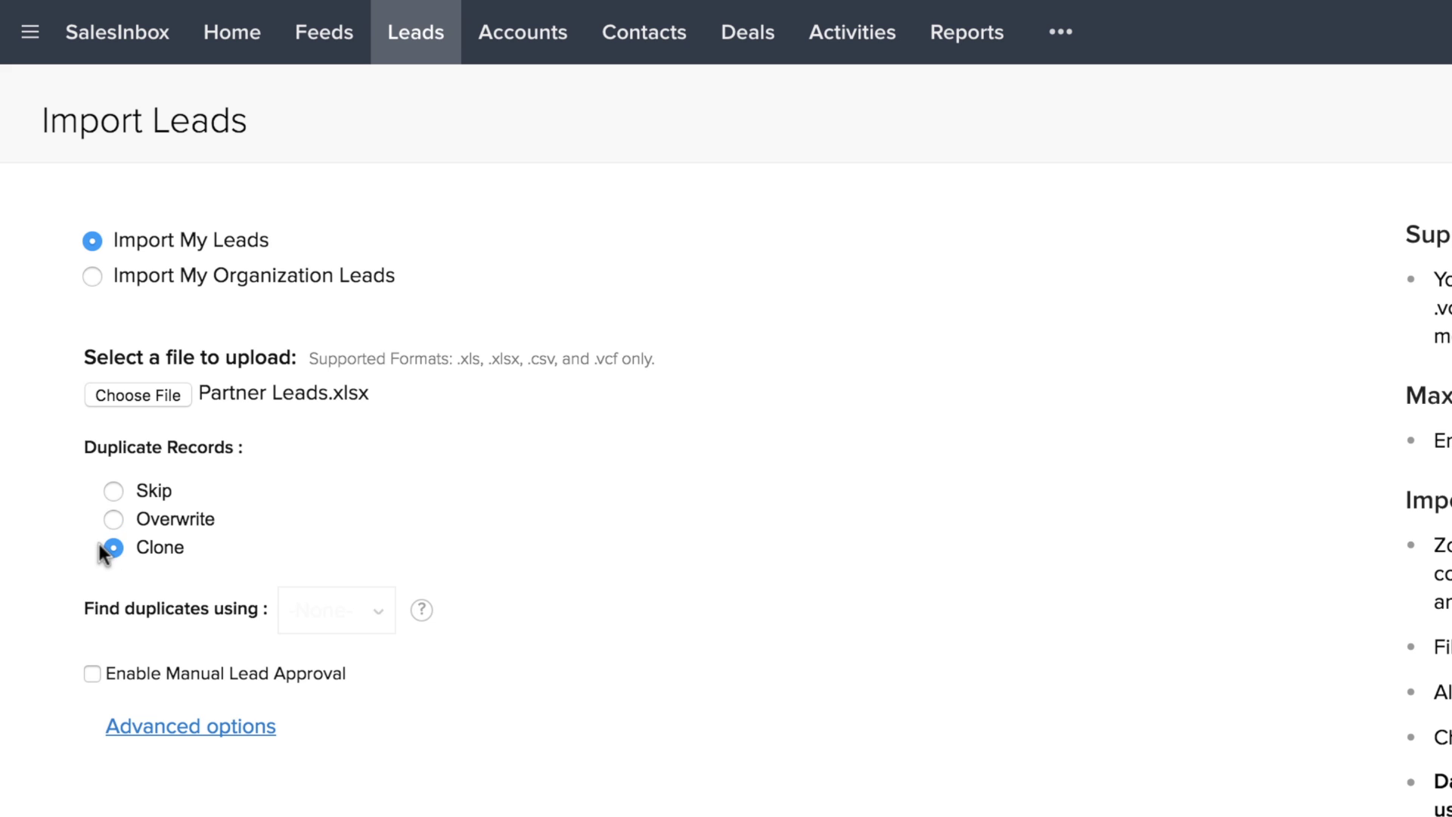
pyautogui.scroll(-3, 83, 544)
pyautogui.click(254, 776)
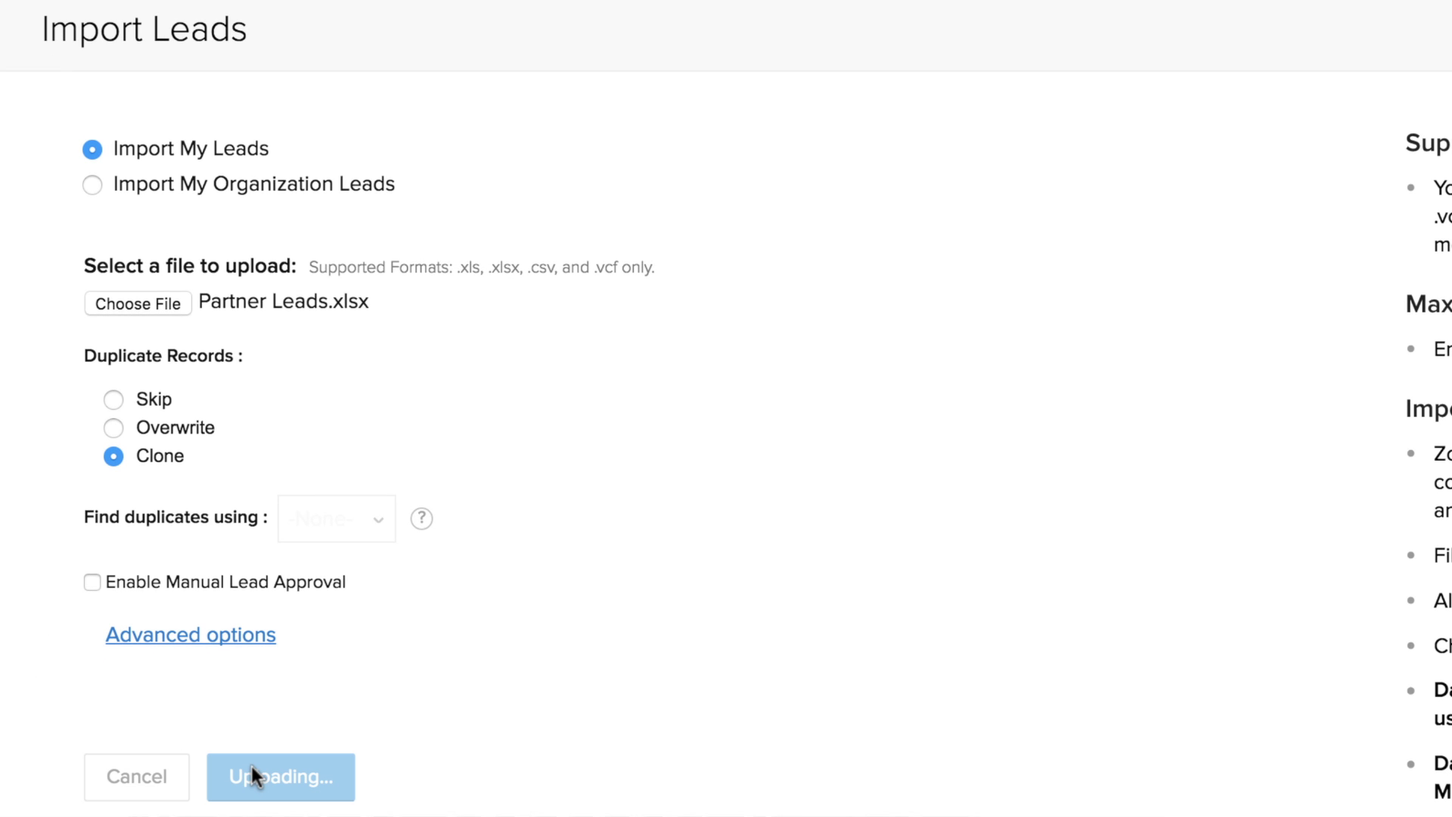
# Step: Map State to column 9, Zip Code to column 10, Country to column 11, and submit the import
pyautogui.scroll(-6, 741, 653)
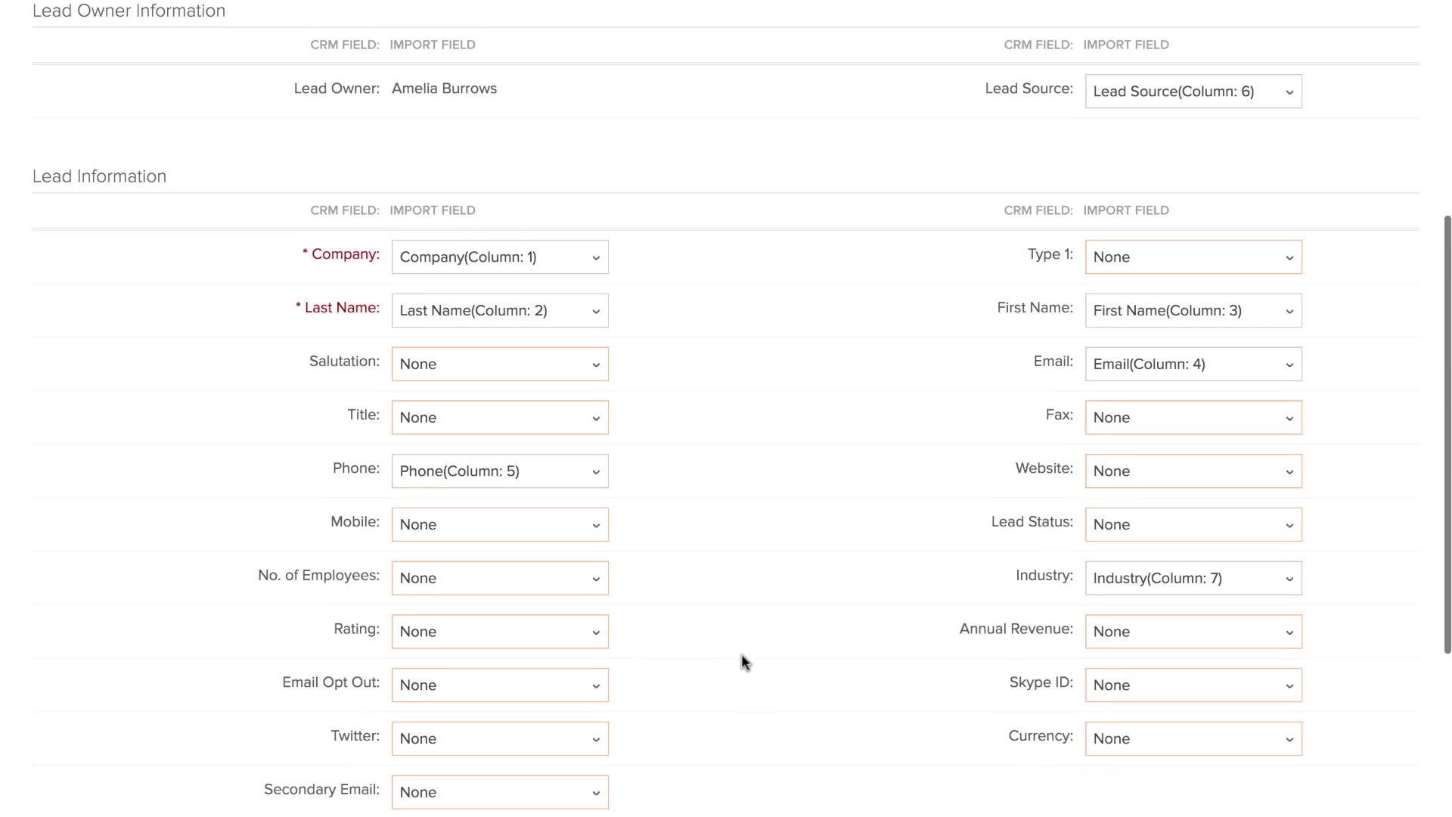
pyautogui.scroll(-3, 741, 662)
pyautogui.click(1186, 601)
pyautogui.click(1173, 480)
pyautogui.click(500, 657)
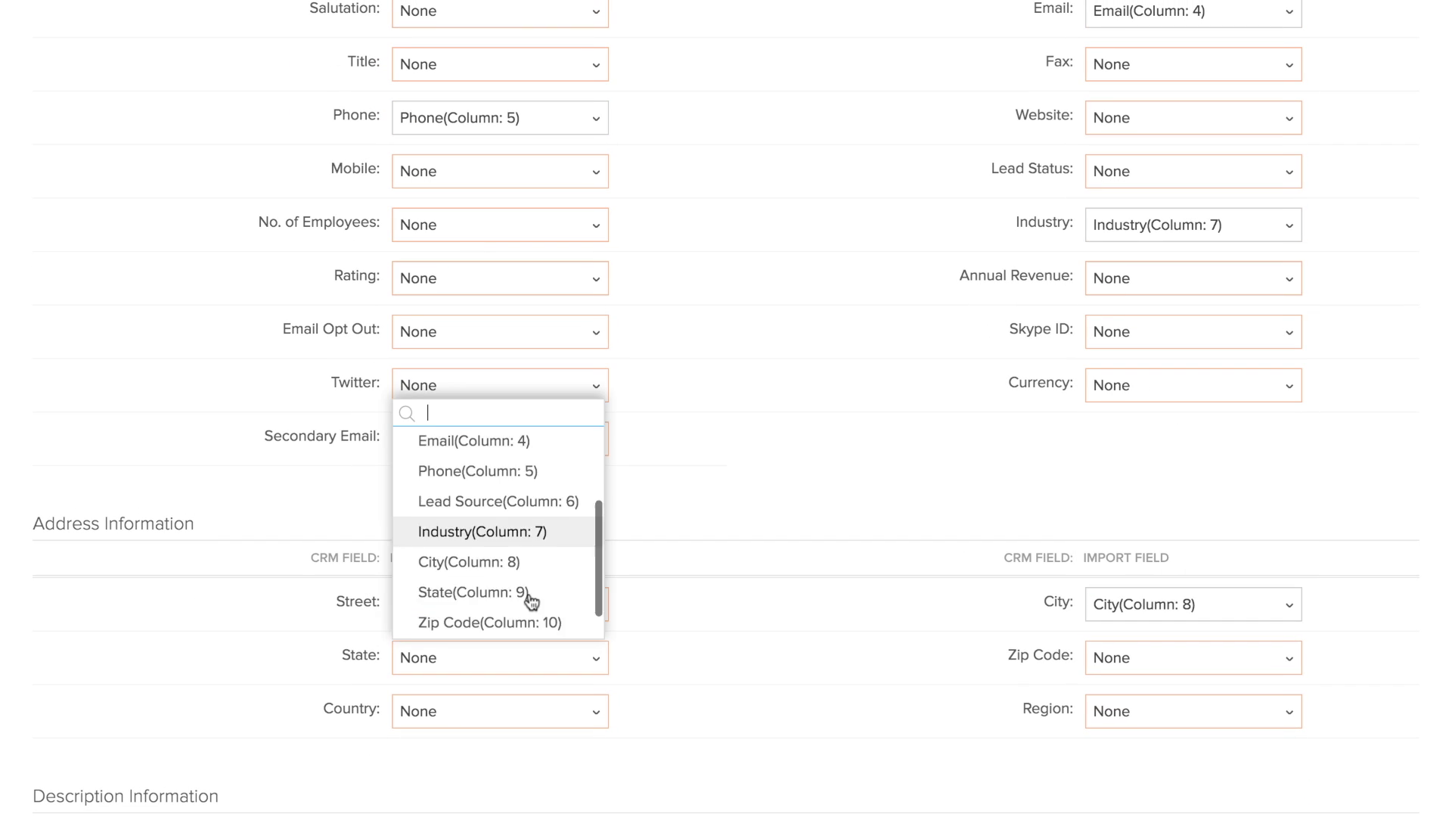
pyautogui.click(529, 596)
pyautogui.click(1118, 657)
pyautogui.click(1151, 583)
pyautogui.click(530, 710)
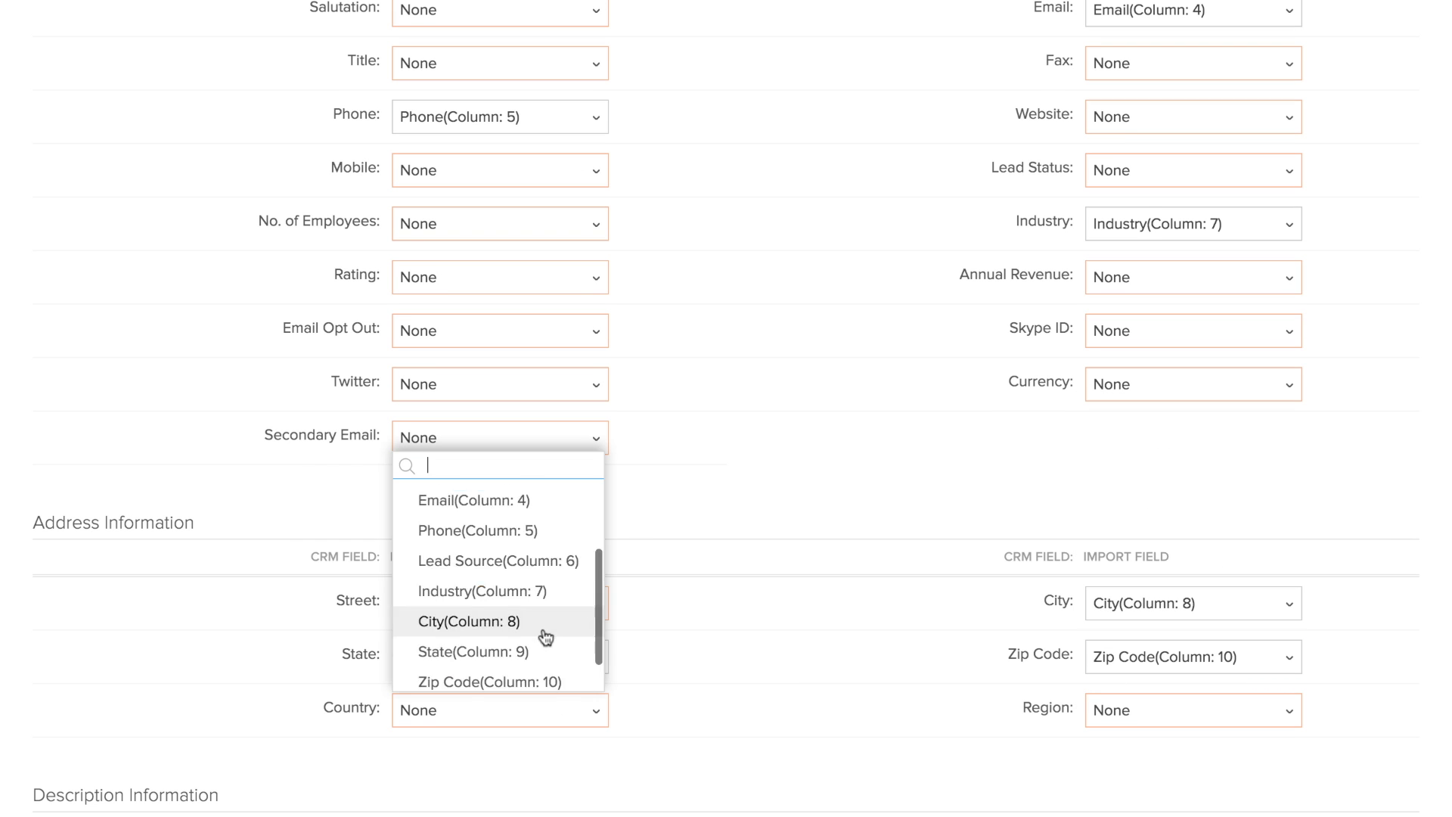
pyautogui.scroll(-1, 539, 657)
pyautogui.click(539, 672)
pyautogui.scroll(-3, 884, 739)
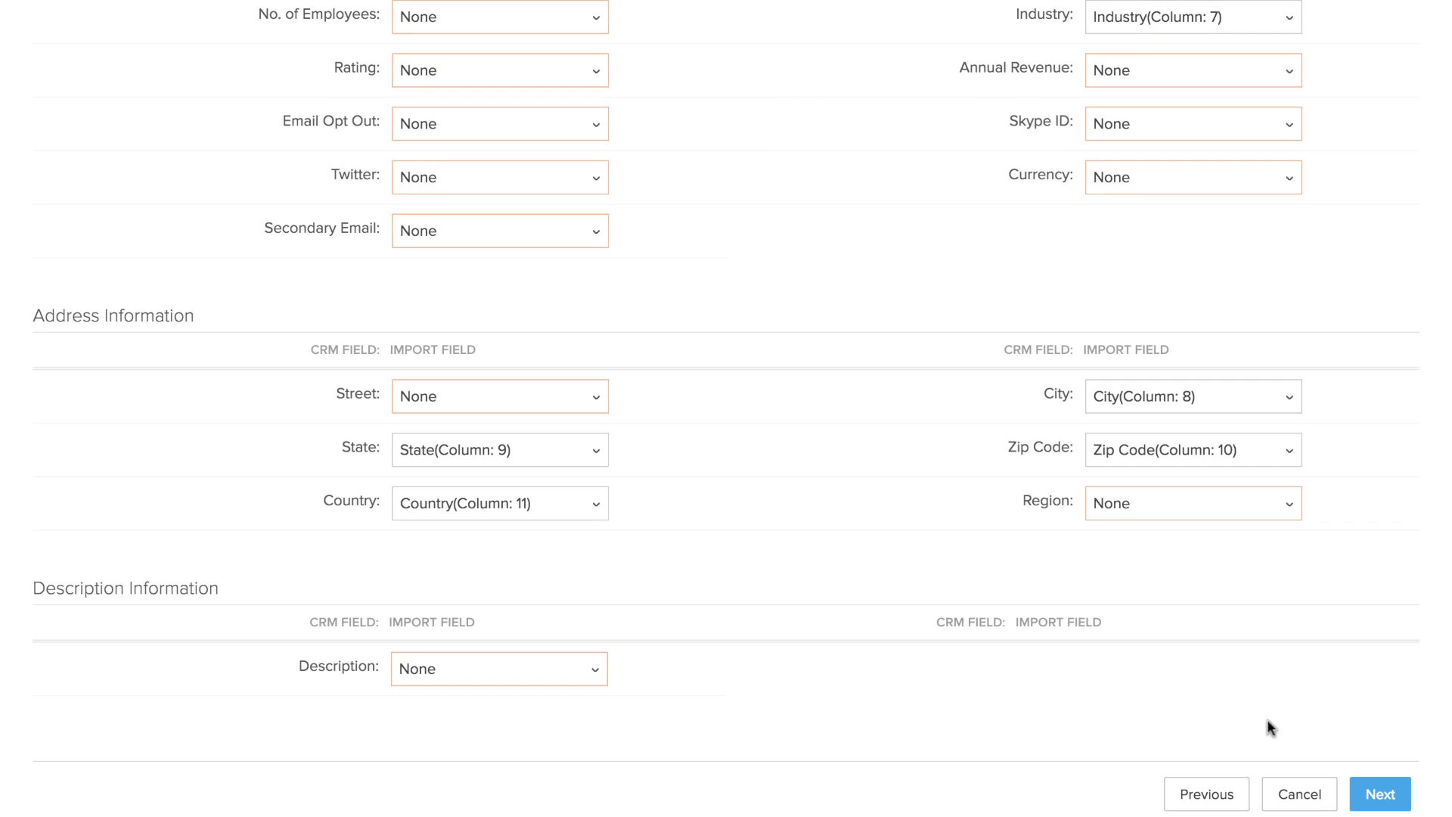
pyautogui.click(1383, 792)
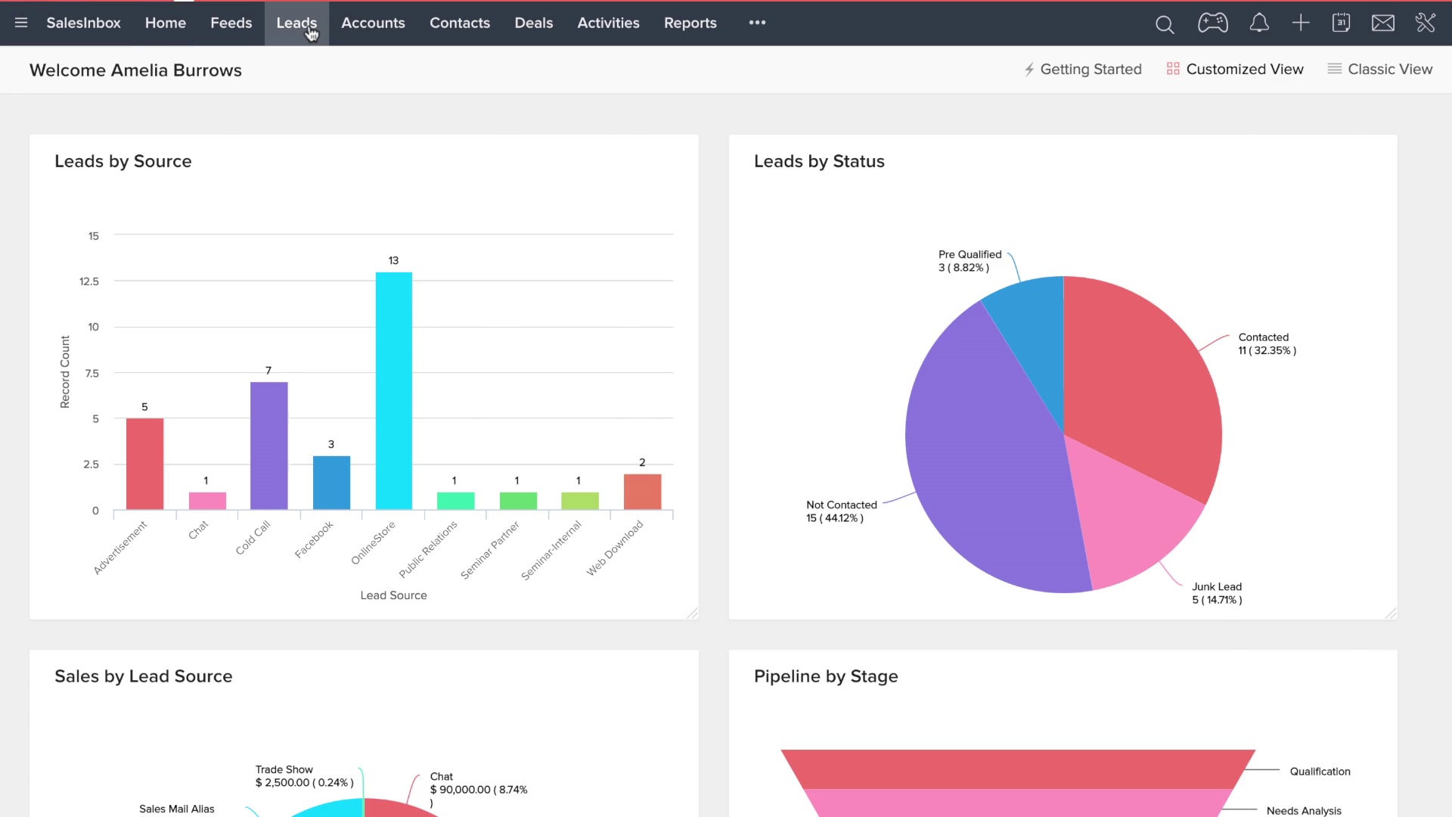
# Step: Filter to leads added today, then open the Region is Central entry of Lead Assignment by Region
pyautogui.click(68, 83)
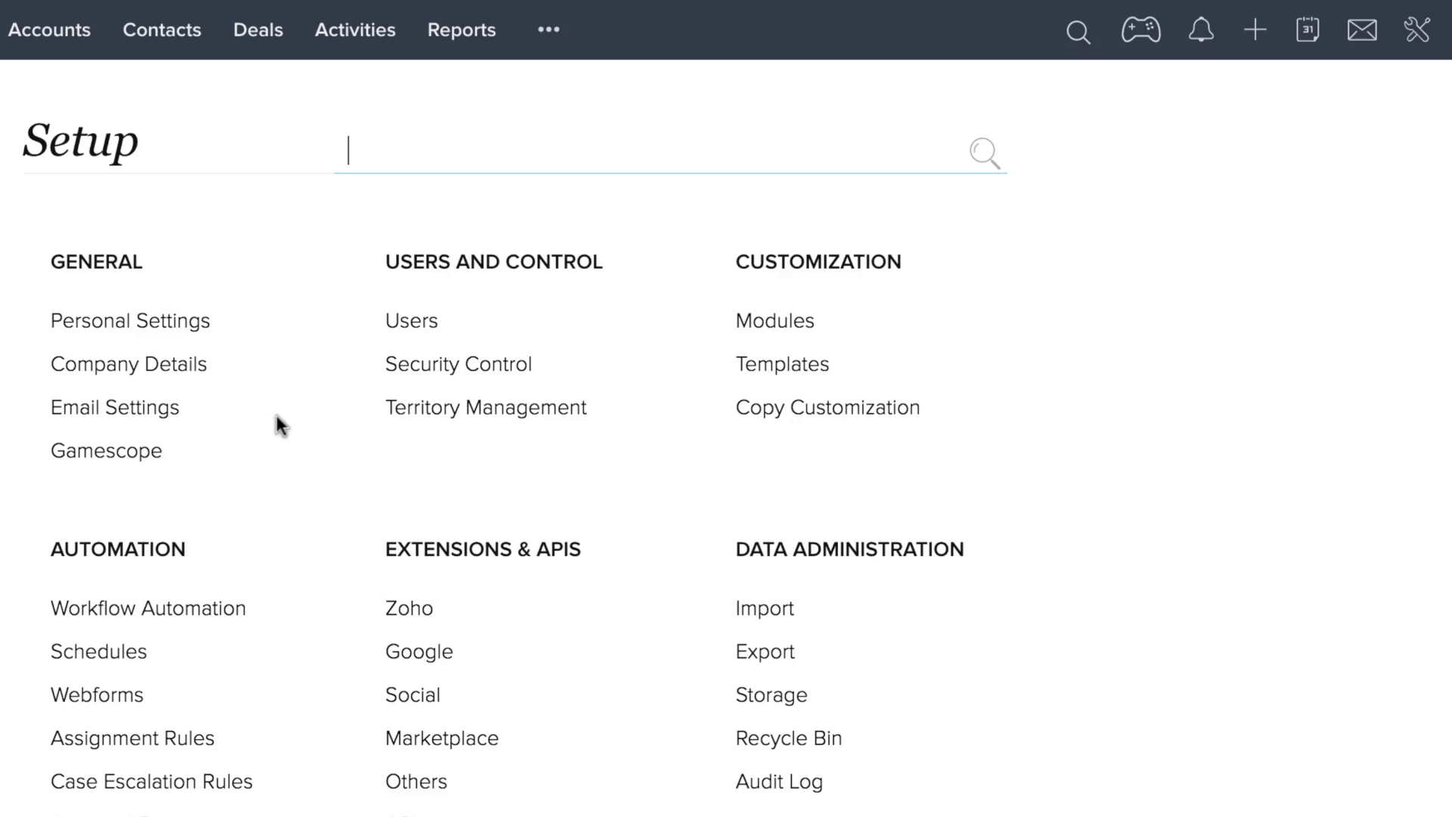
pyautogui.click(142, 739)
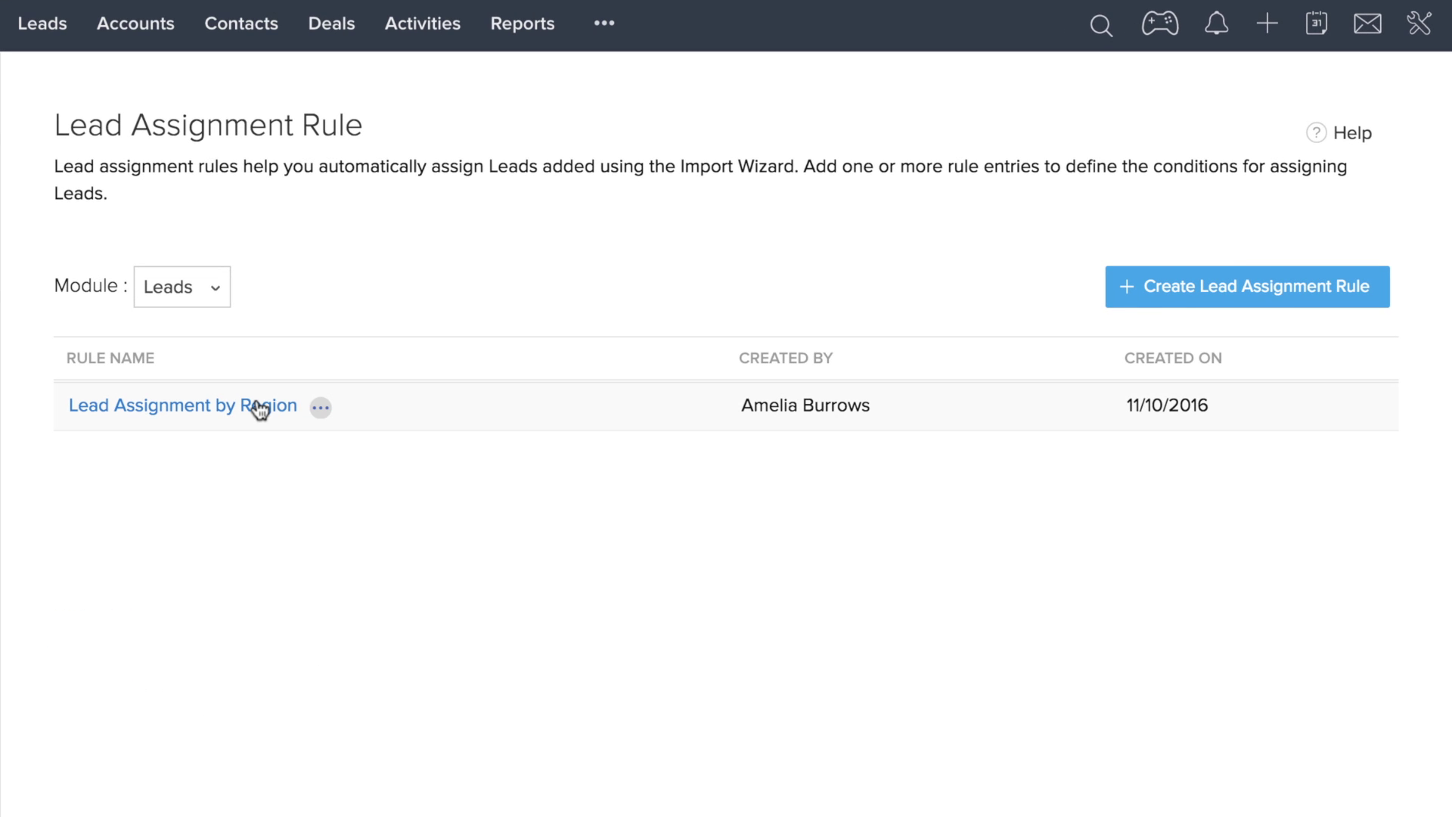
pyautogui.click(260, 409)
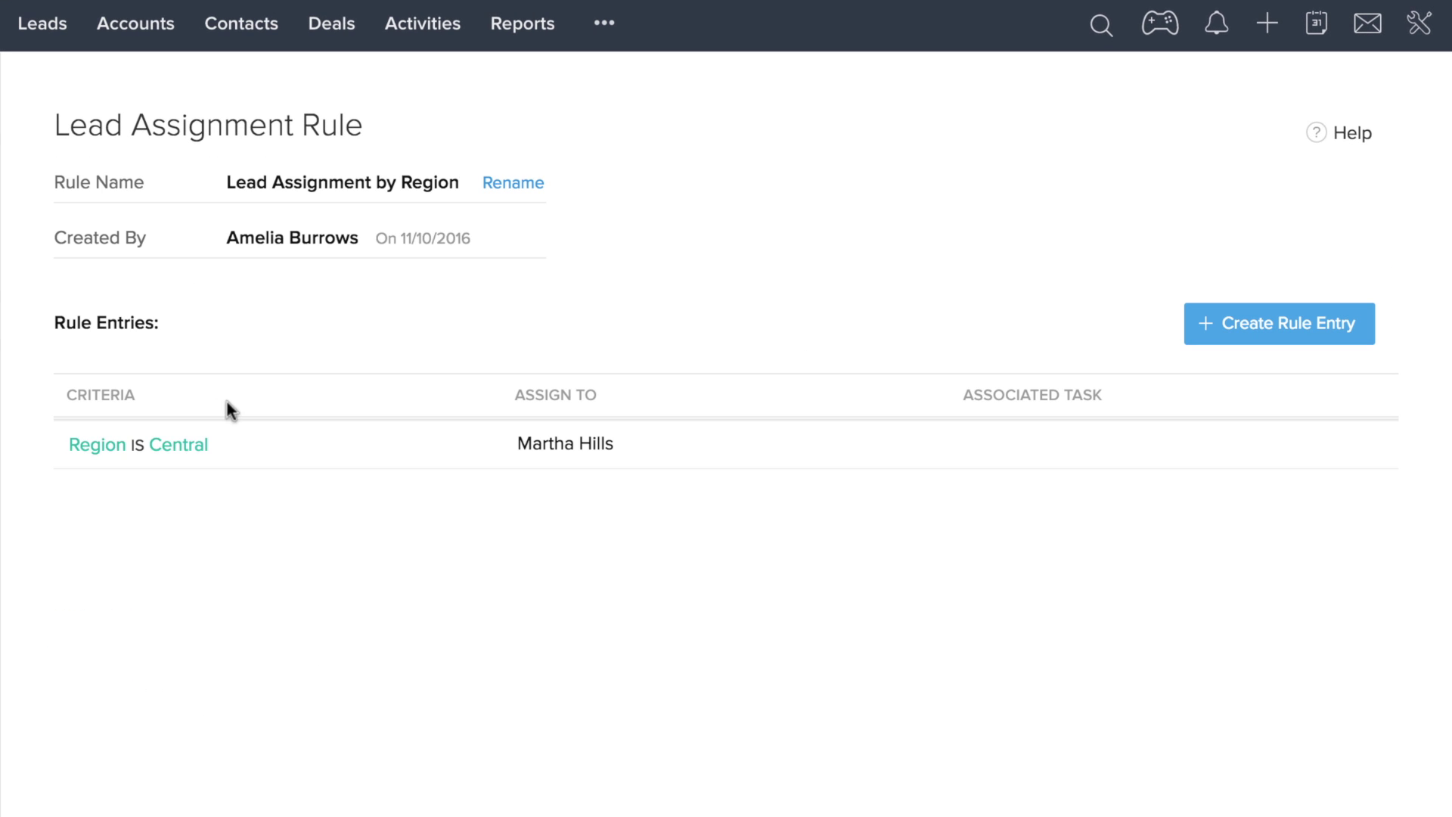
pyautogui.click(173, 456)
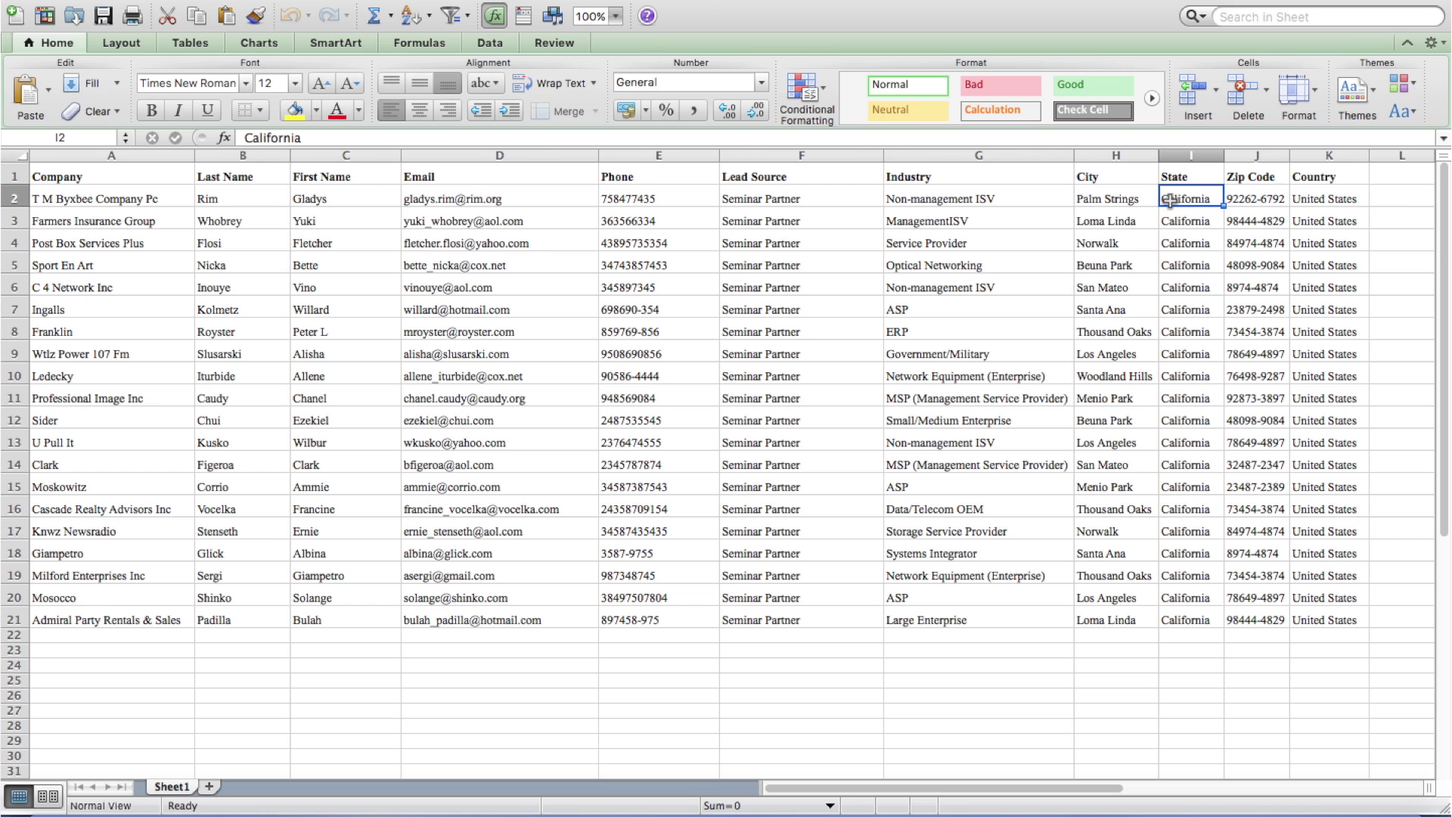
# Step: Enter CA in I2, fill it down to I21, and save the spreadsheet
pyautogui.write('CA')
pyautogui.click(1191, 199)
pyautogui.moveTo(1223, 206); pyautogui.dragTo(1231, 633)
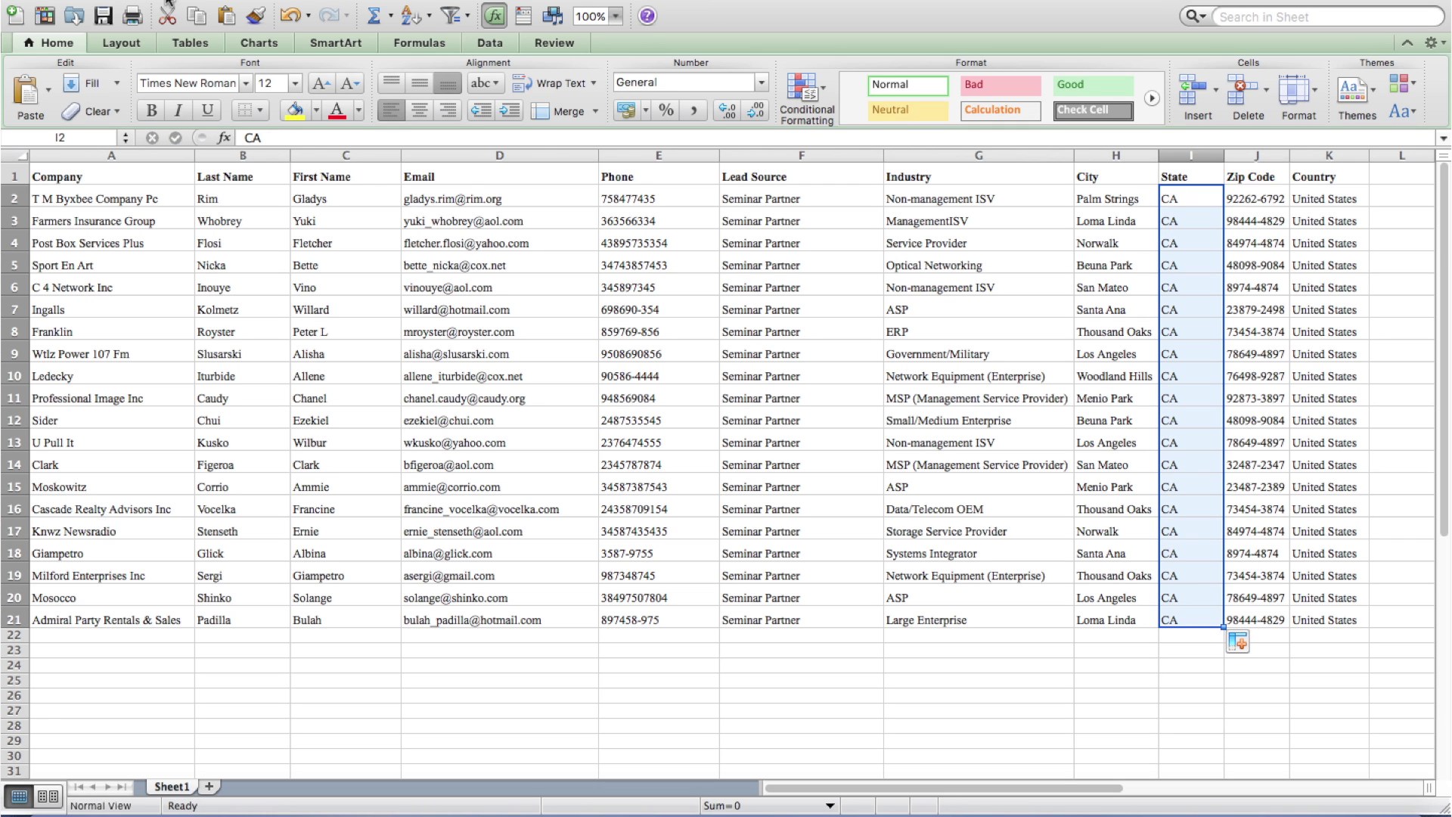
pyautogui.click(104, 15)
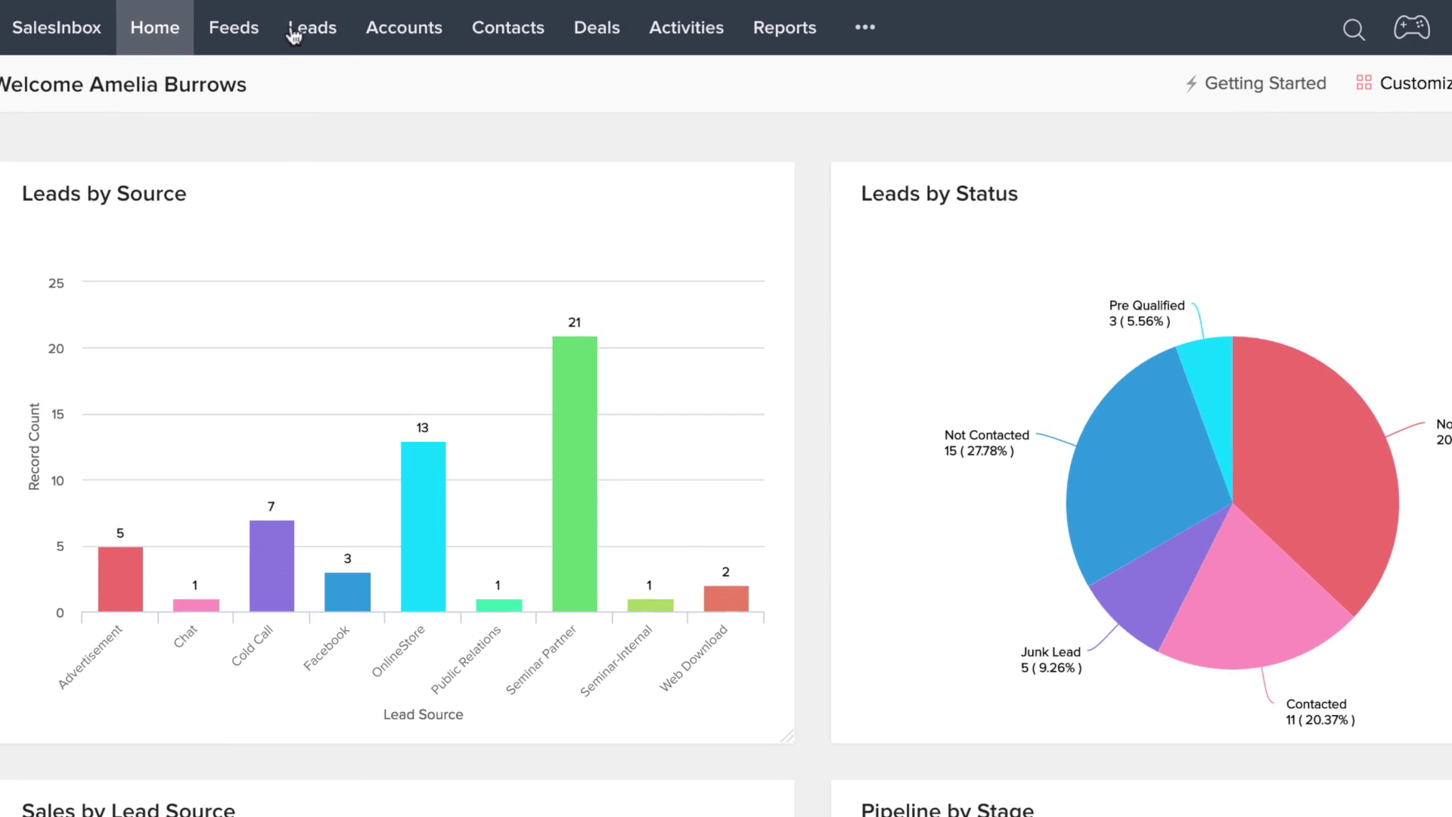
# Step: Start a new Leads import with Partner Leads.xlsx as the source file
pyautogui.click(295, 34)
pyautogui.click(1223, 111)
pyautogui.click(1207, 134)
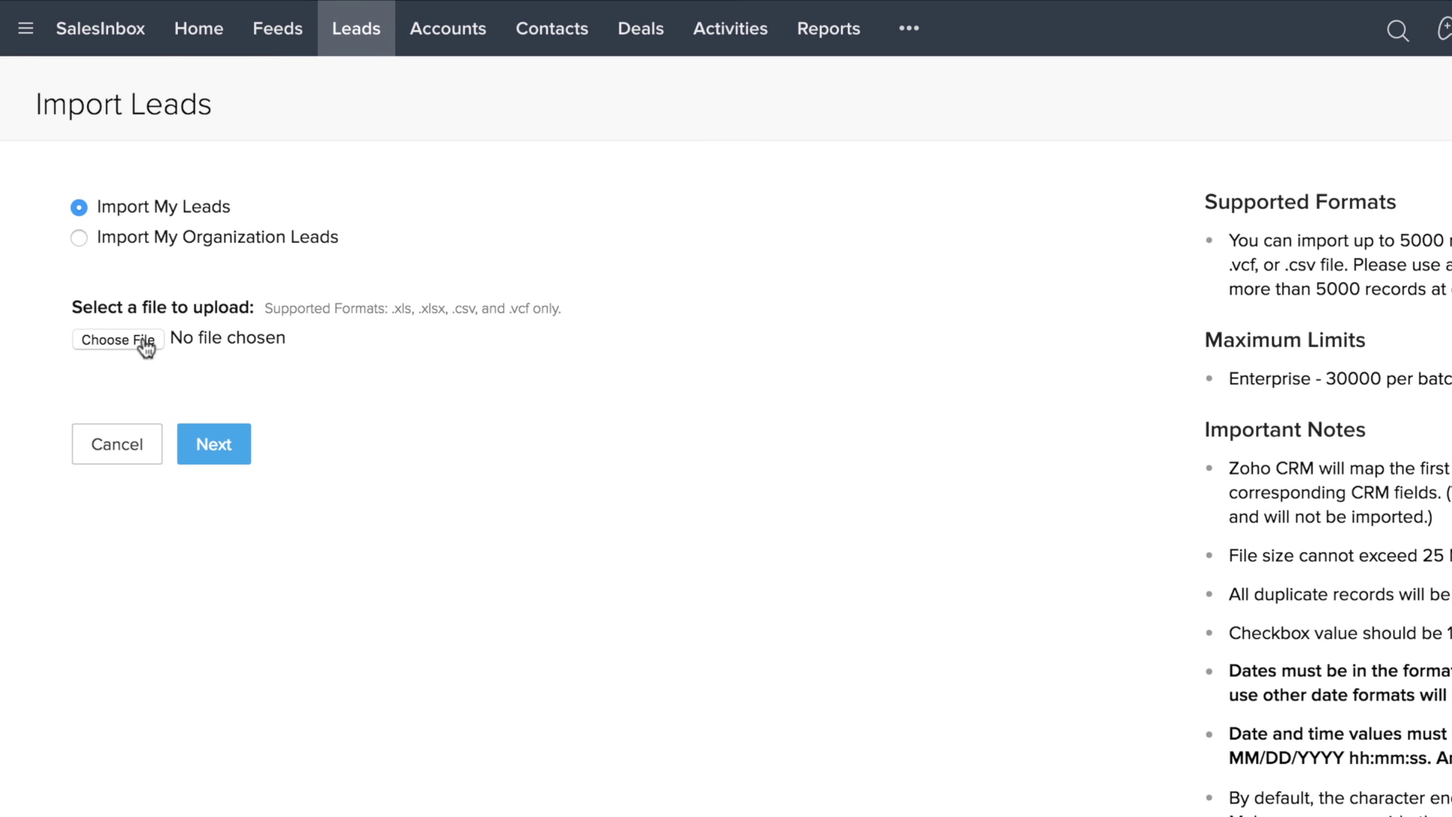
pyautogui.click(146, 344)
pyautogui.click(763, 378)
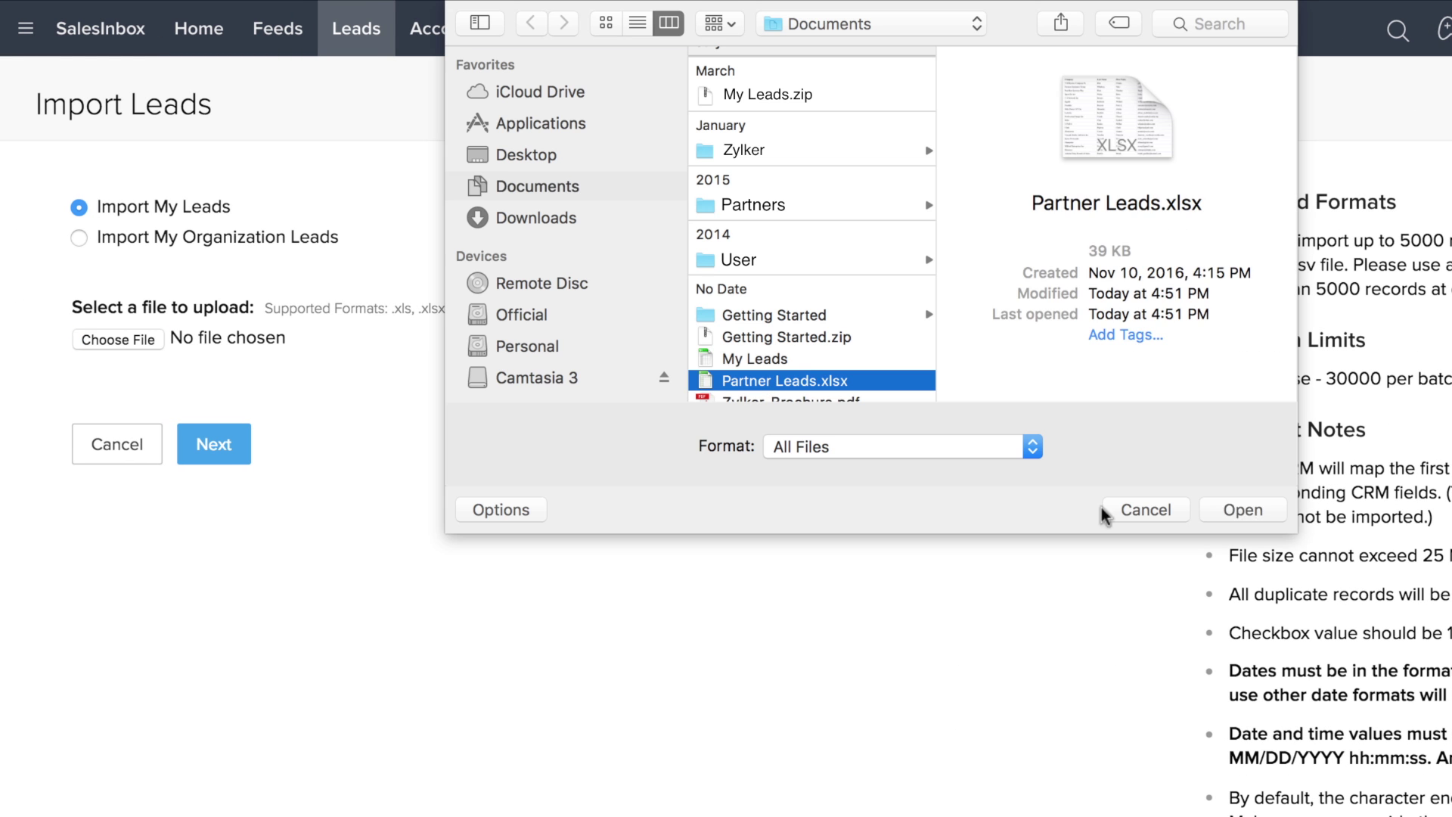
pyautogui.click(1241, 510)
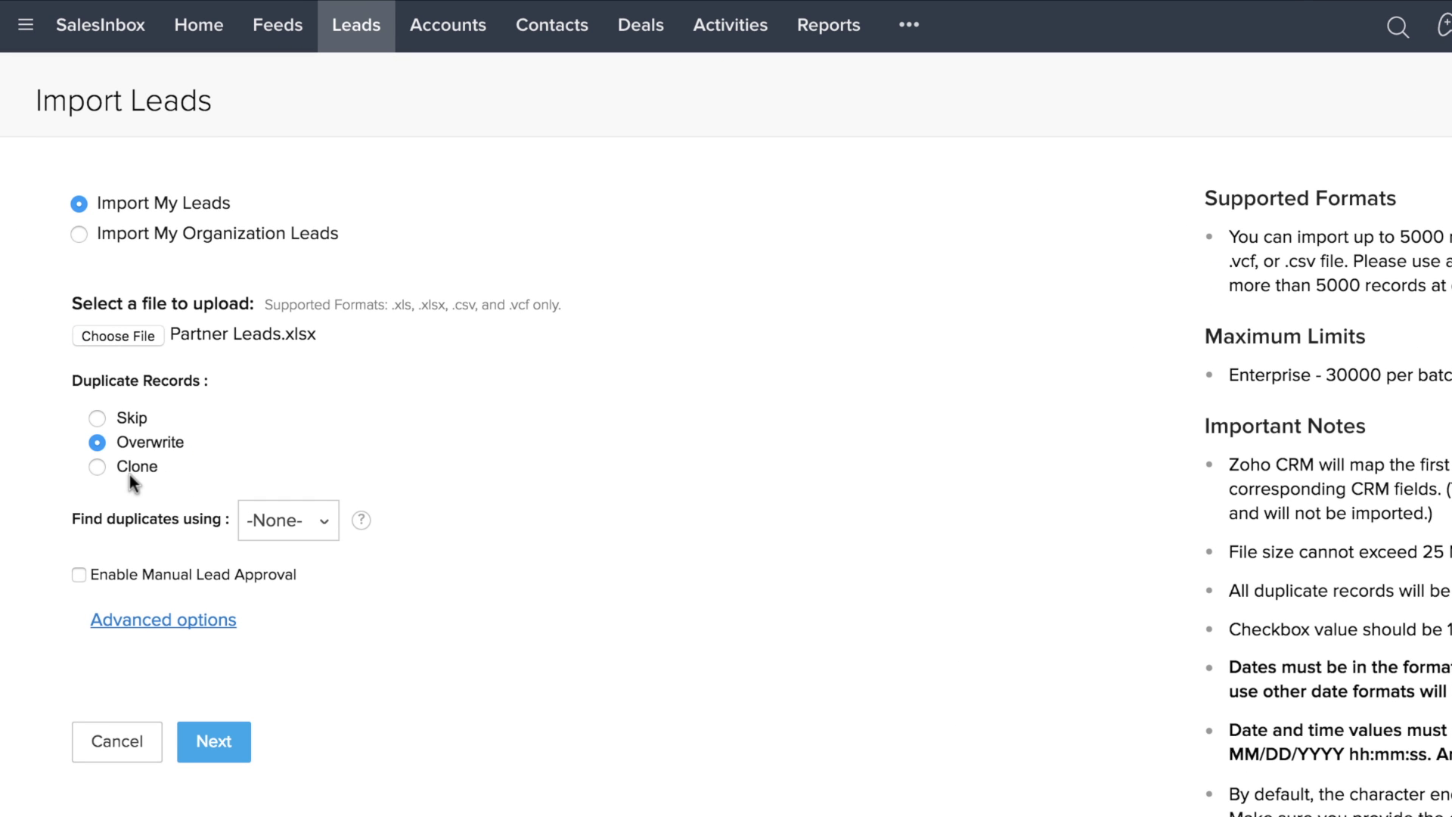
# Step: Match duplicates by Email, accept the overwrite warning, keep the field mapping, and run the import
pyautogui.click(282, 529)
pyautogui.click(290, 637)
pyautogui.click(214, 741)
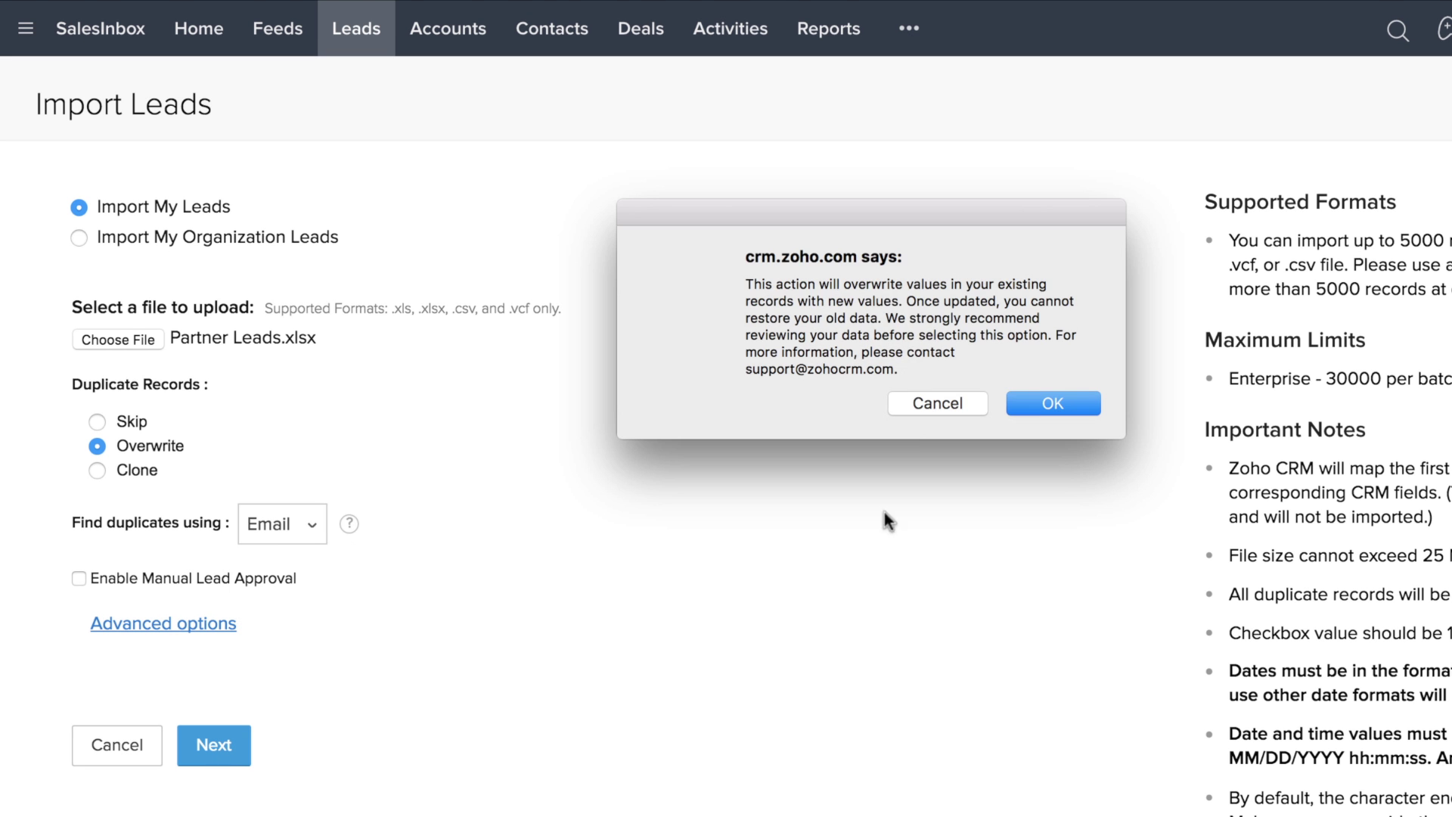
pyautogui.click(1030, 402)
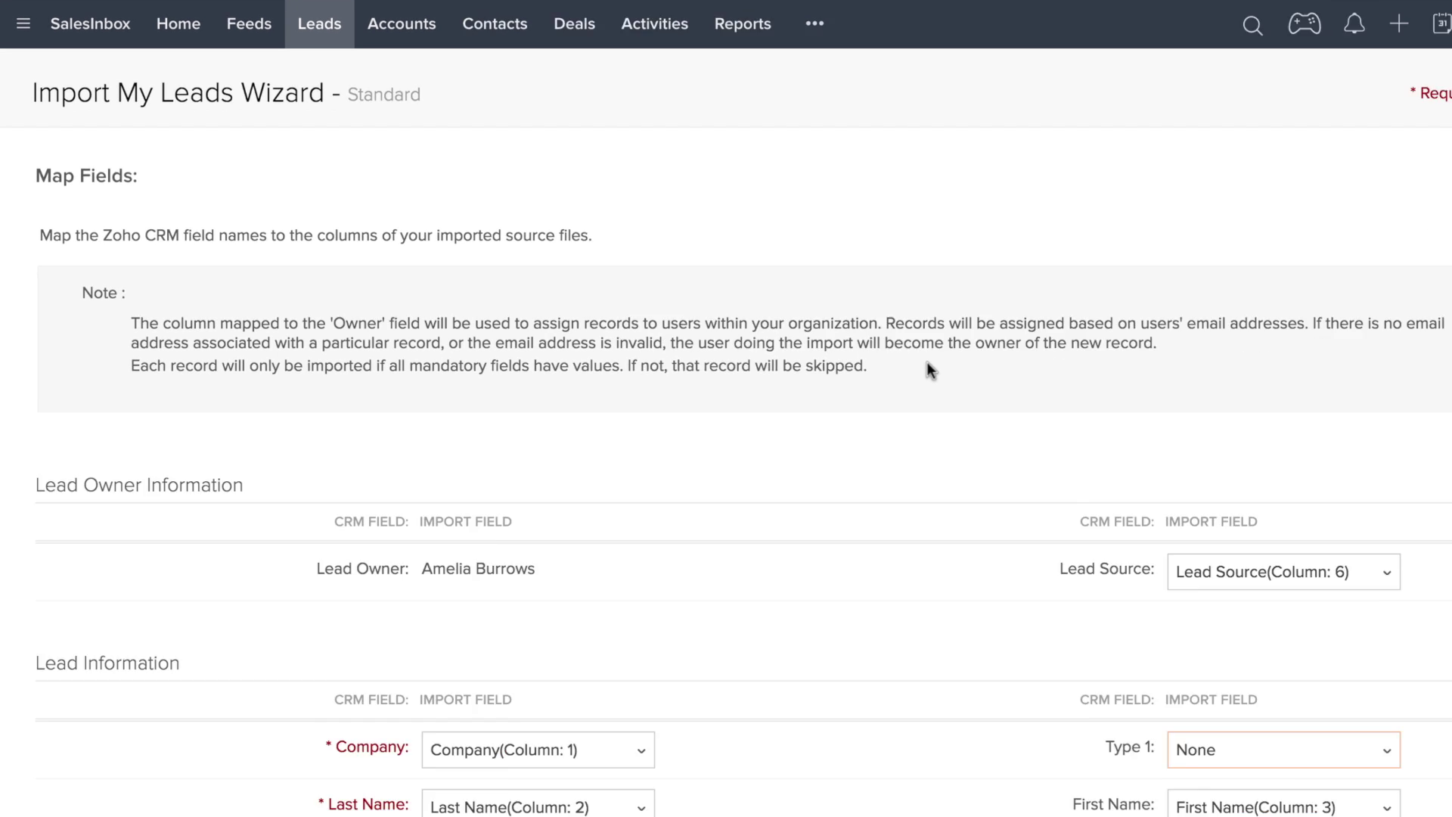
pyautogui.scroll(-10, 655, 561)
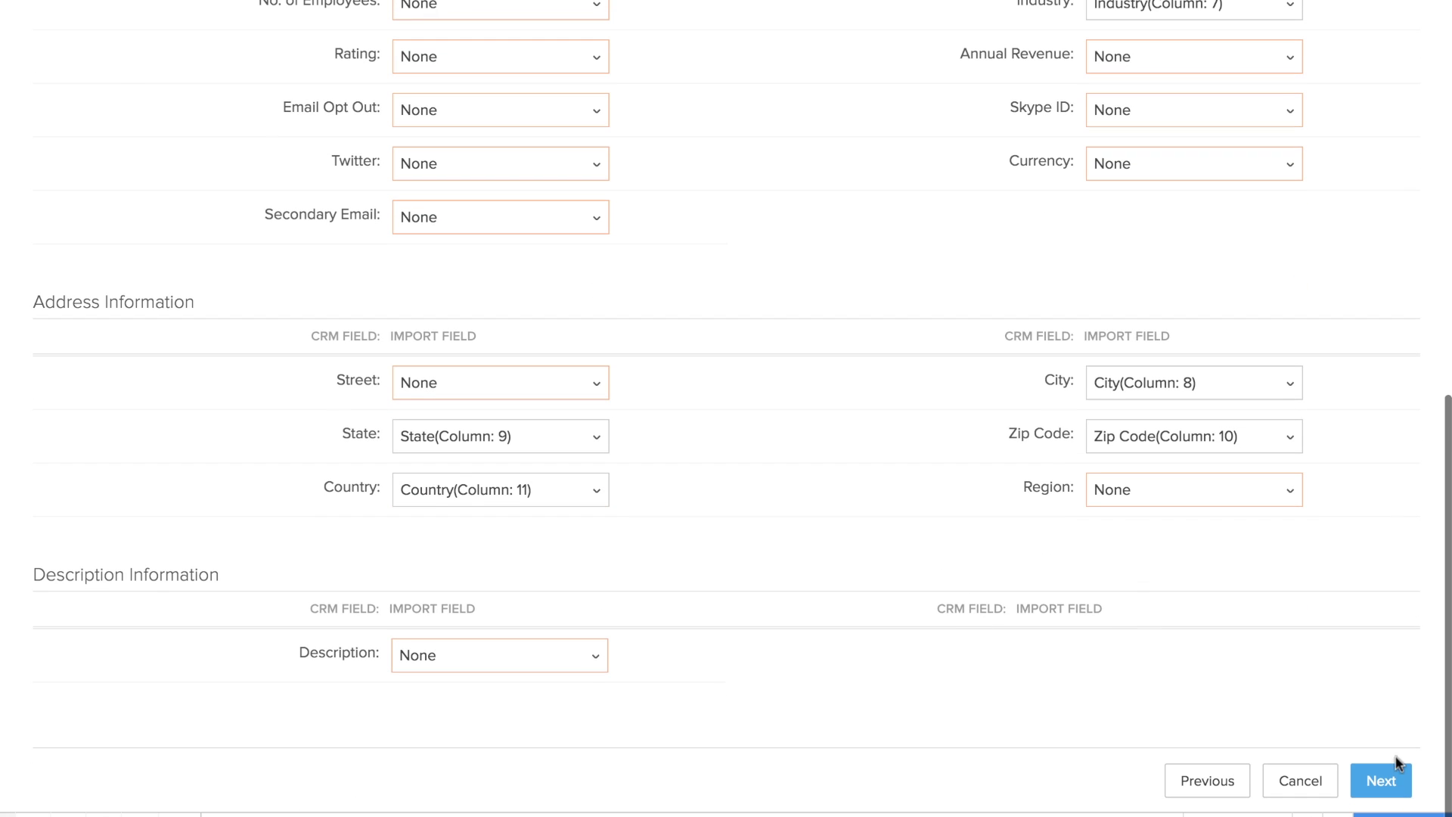
pyautogui.click(1393, 765)
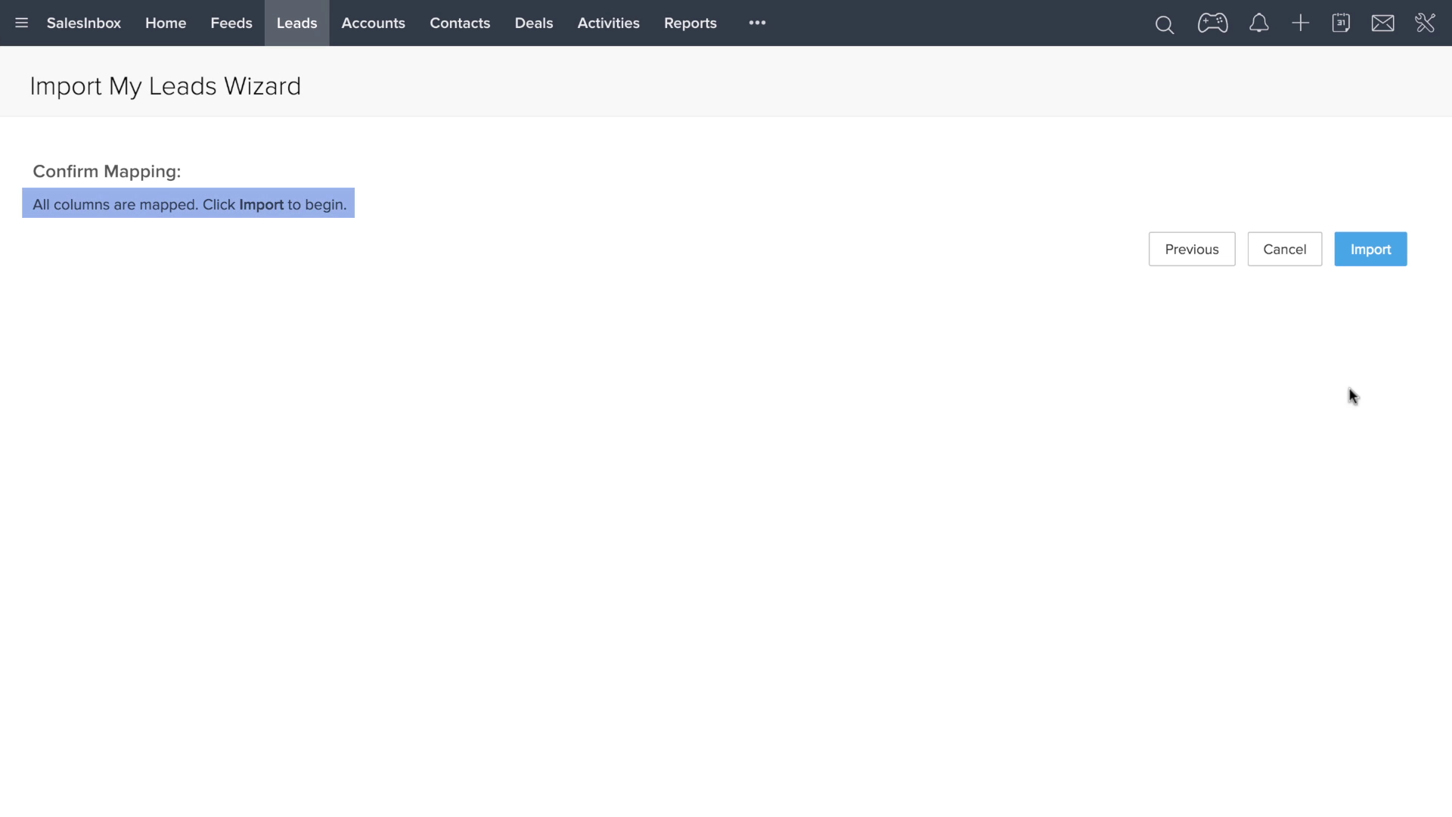
pyautogui.click(1370, 264)
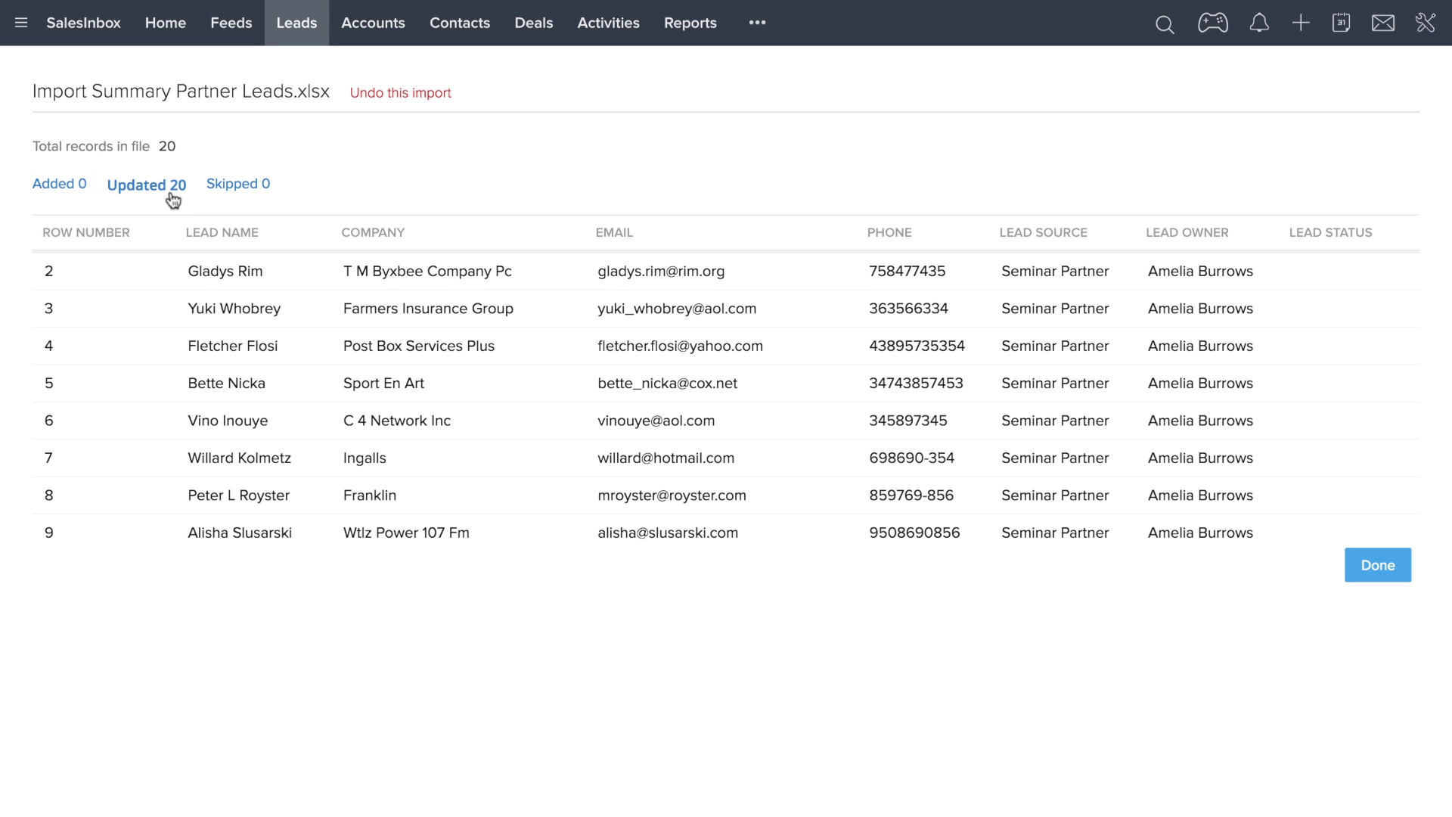
# Step: Open a lead from the Recently Modified Leads view and confirm its State reads CA
pyautogui.click(293, 27)
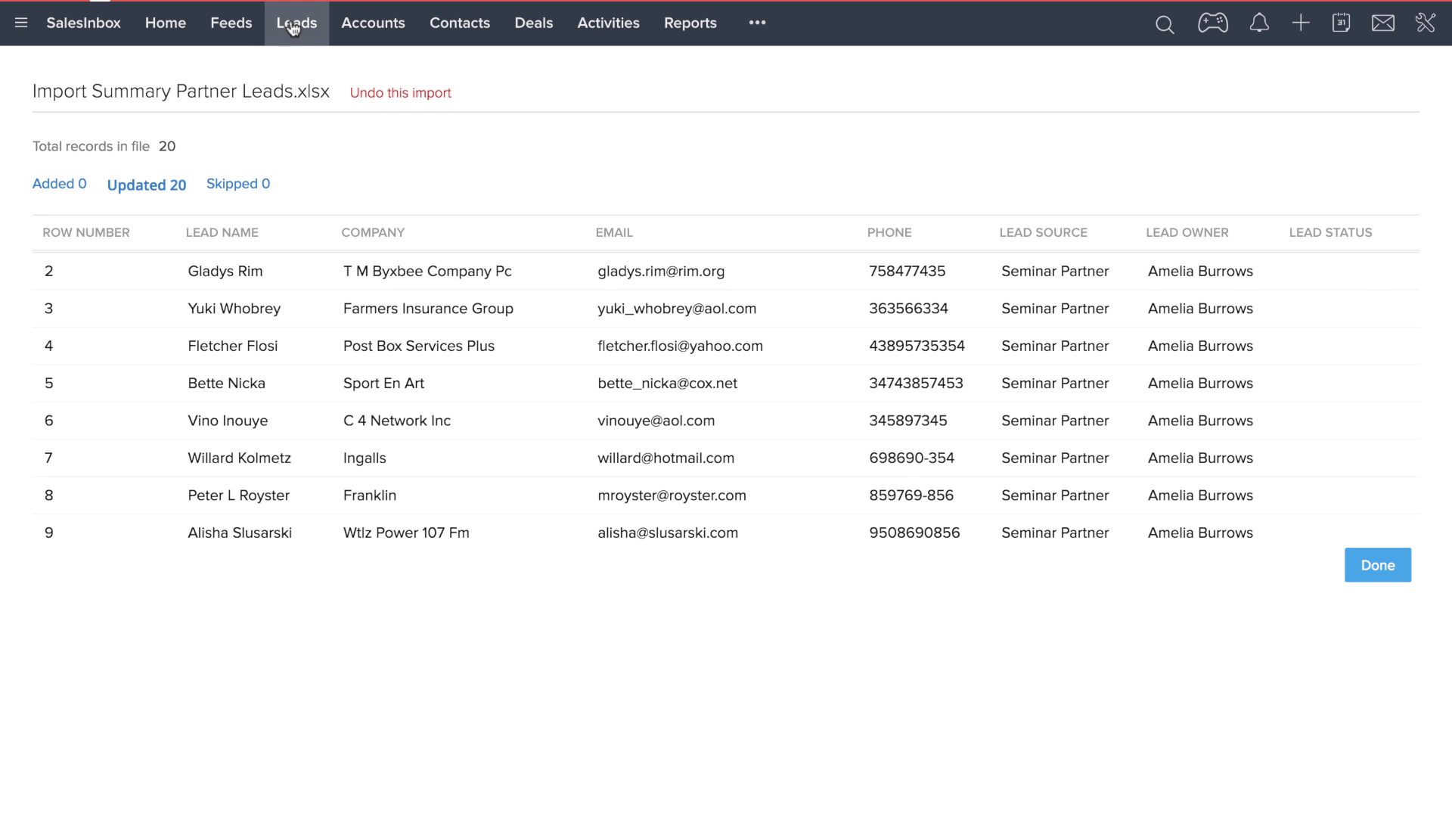
pyautogui.click(168, 107)
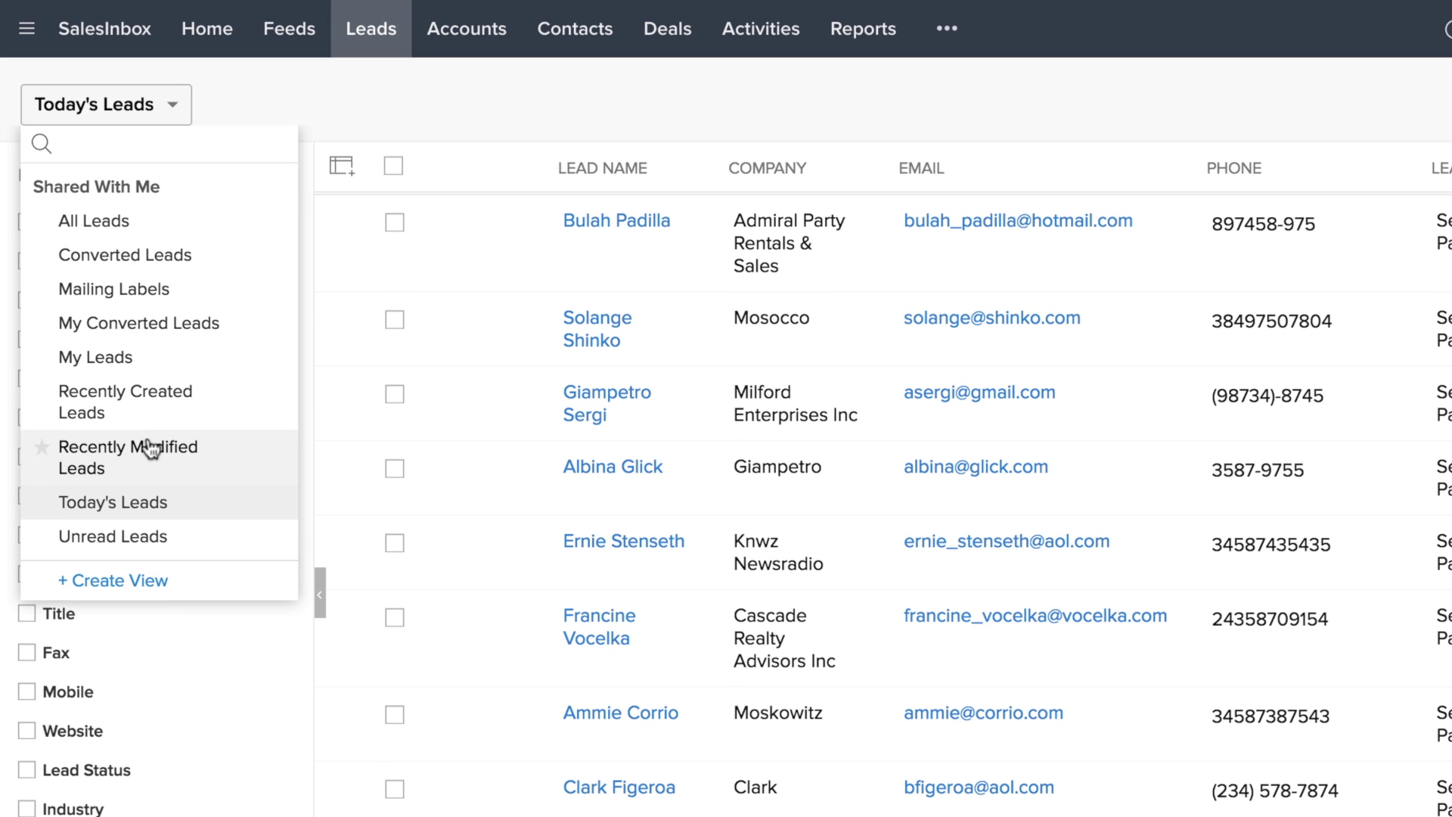
pyautogui.click(148, 449)
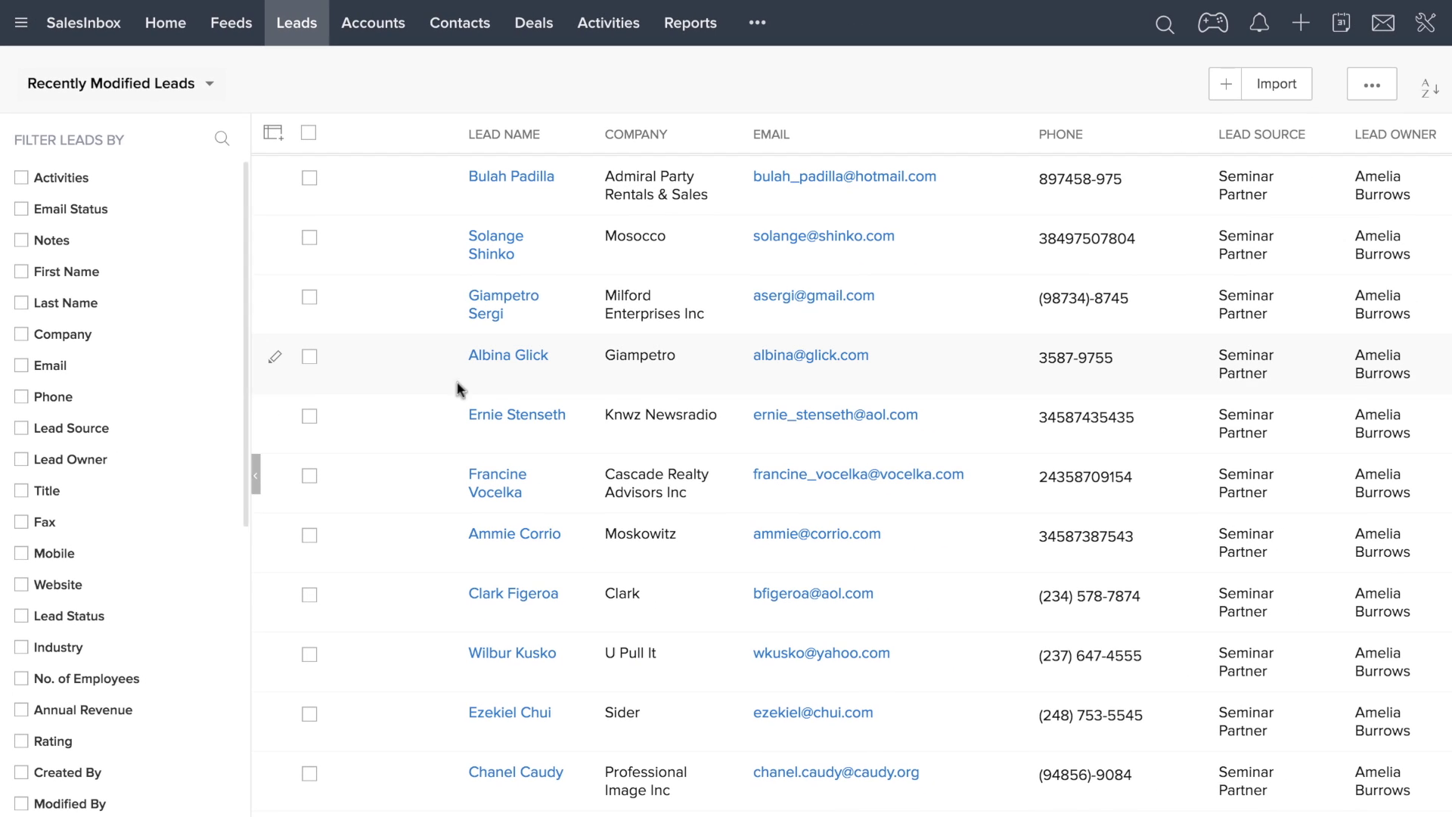
pyautogui.click(508, 304)
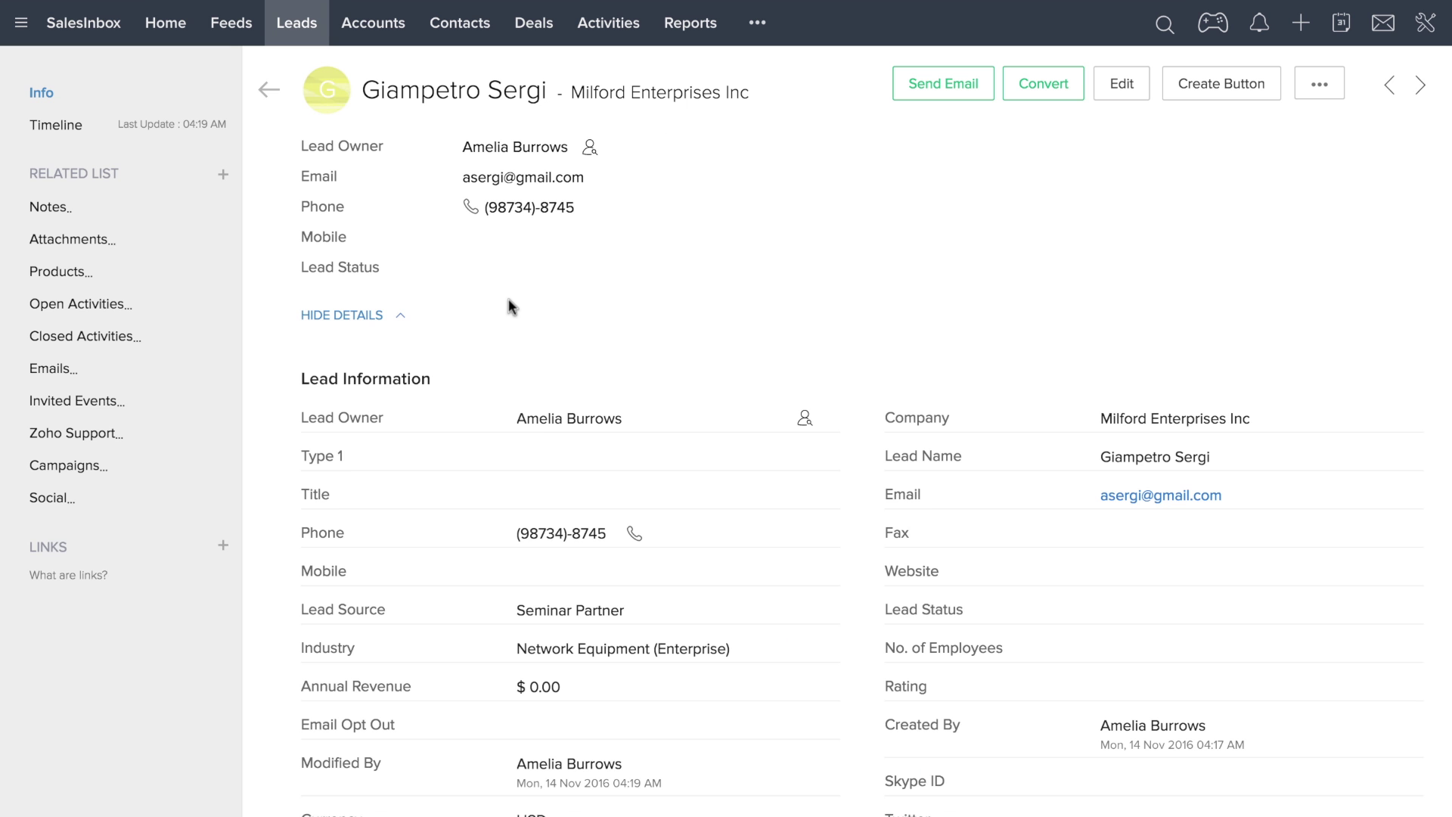
pyautogui.scroll(-10, 514, 366)
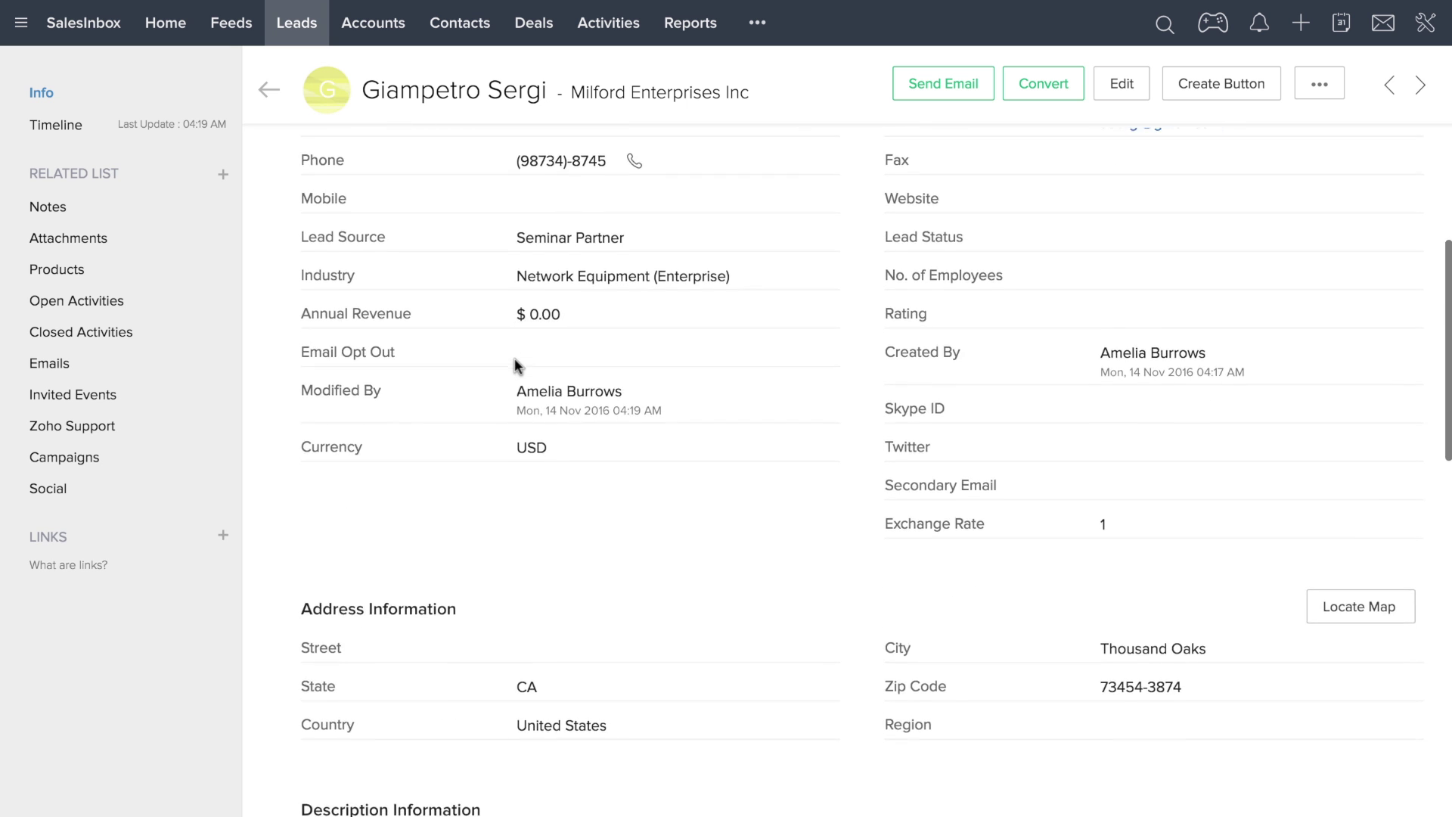
pyautogui.doubleClick(525, 408)
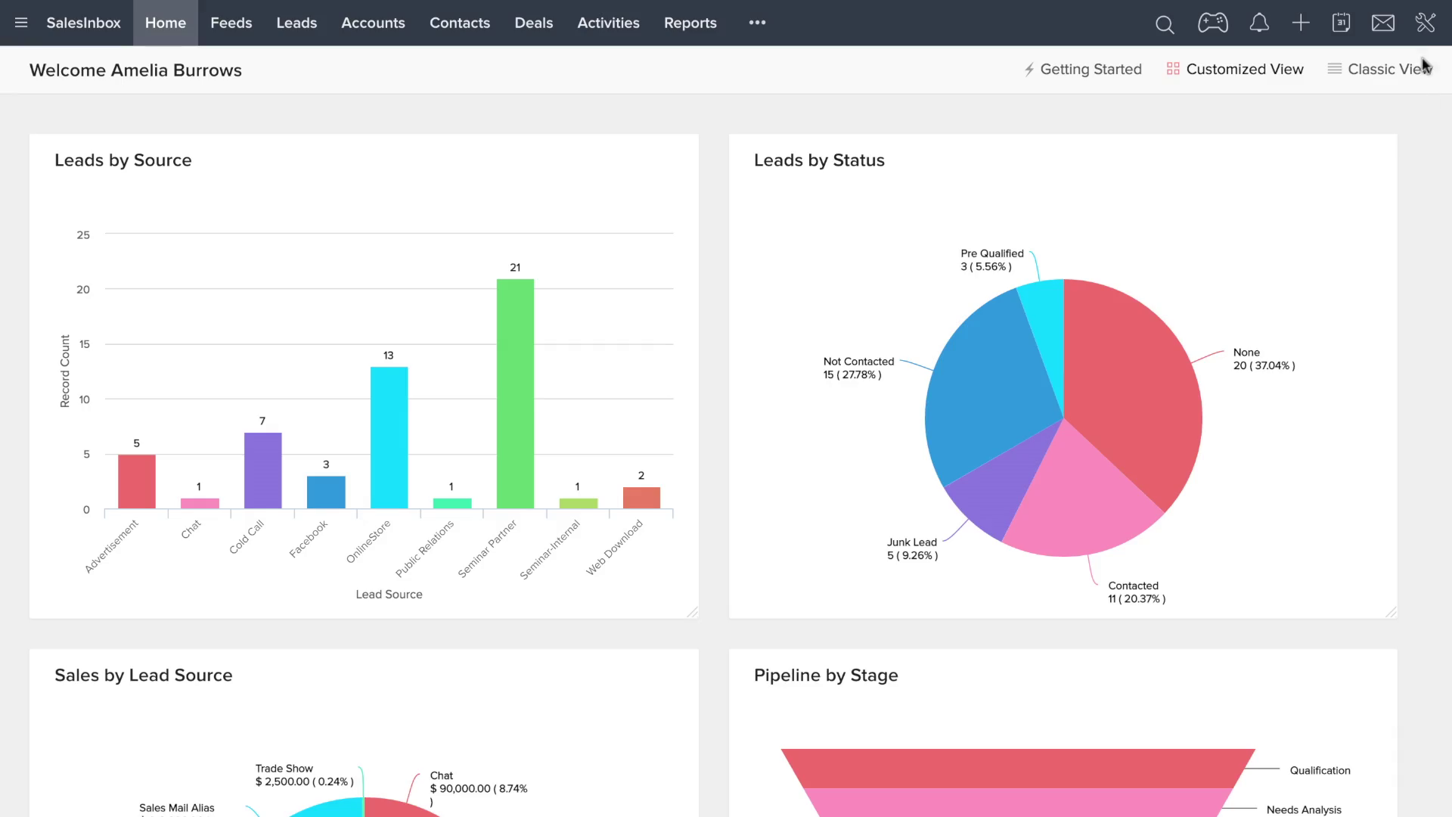
# Step: From Setup > Templates, create a new email template with Leads as its module
pyautogui.click(1424, 23)
pyautogui.click(1370, 75)
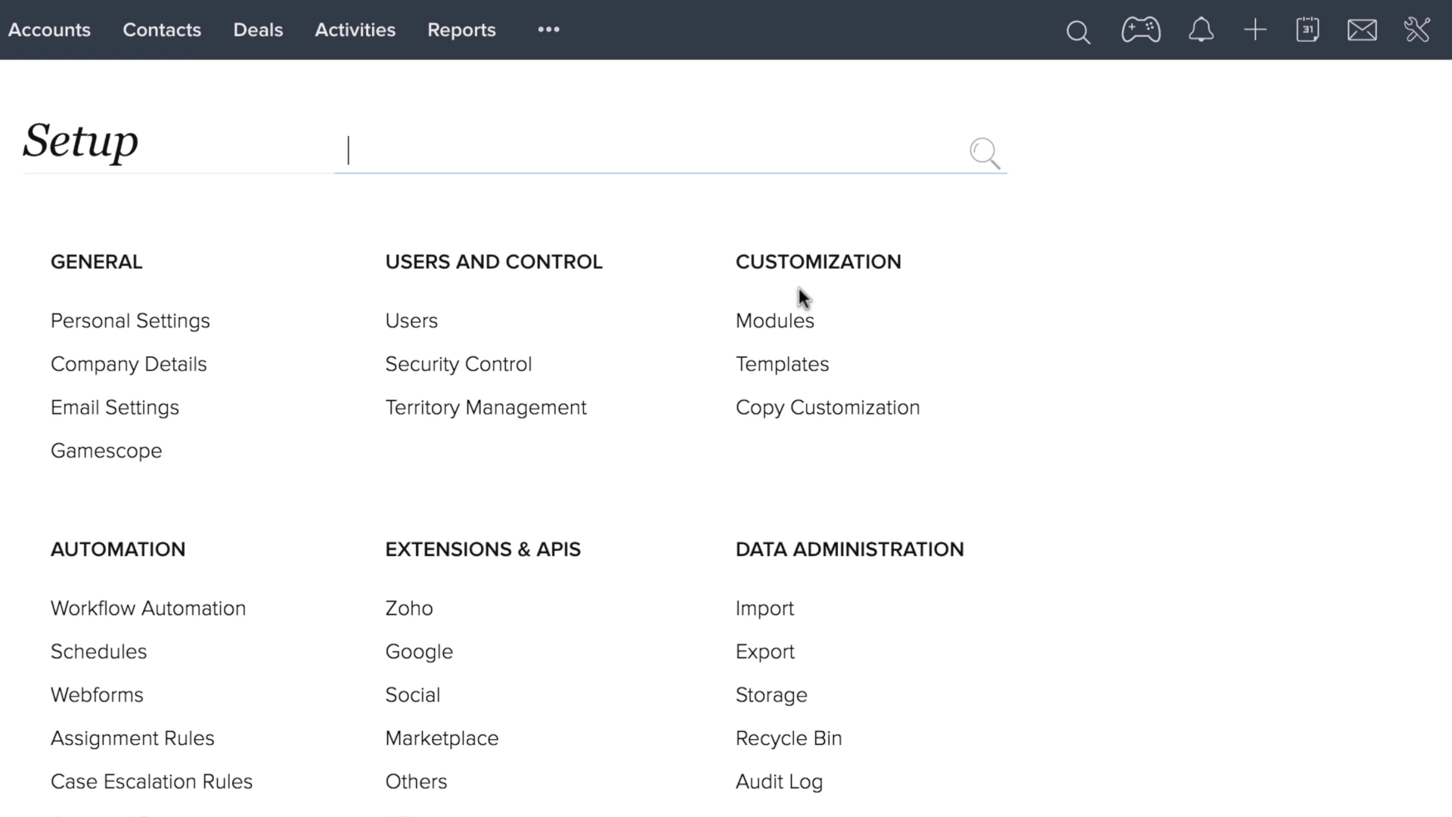
pyautogui.click(781, 364)
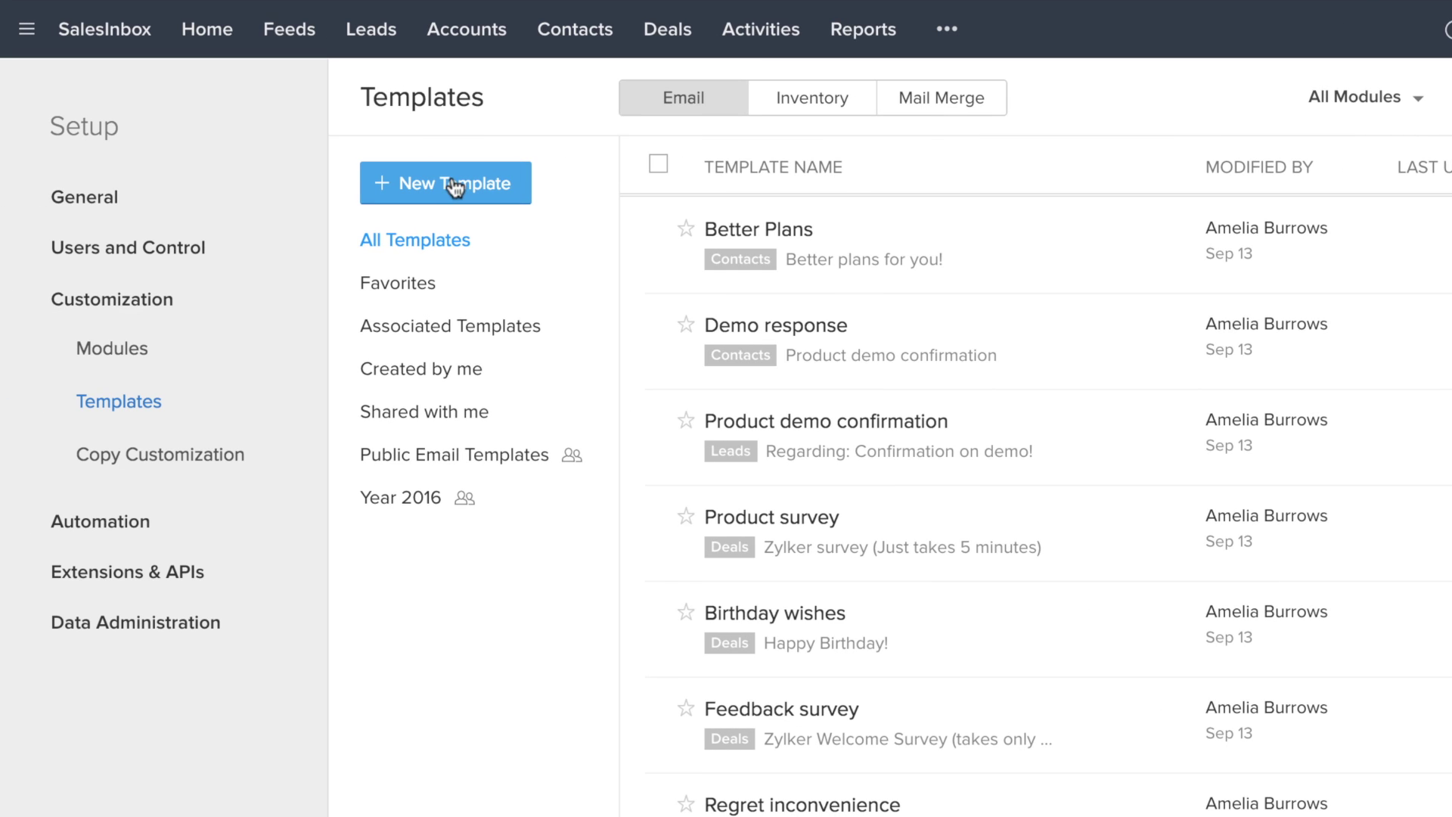
pyautogui.click(58, 189)
pyautogui.click(862, 115)
pyautogui.click(869, 150)
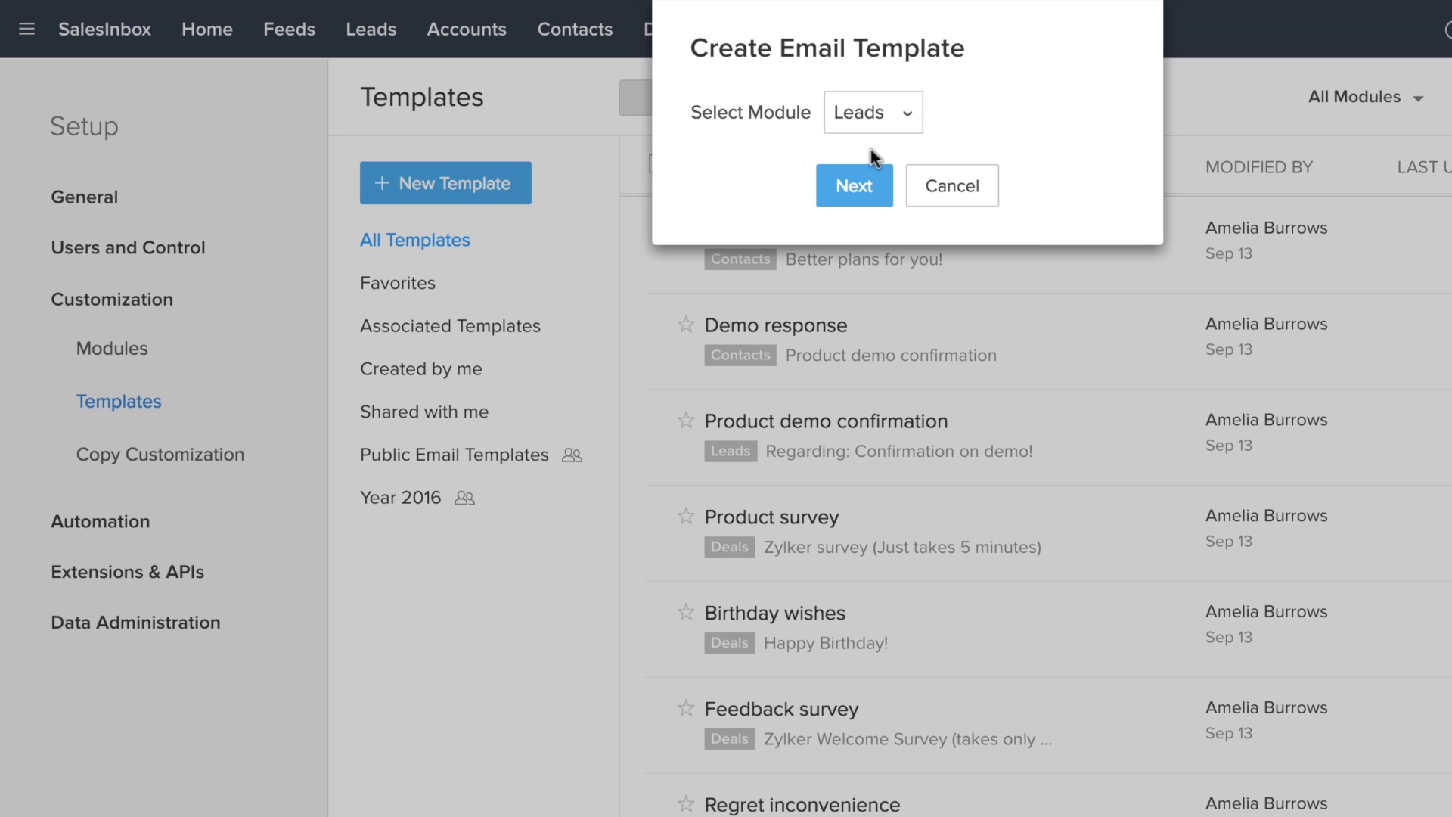
pyautogui.click(855, 184)
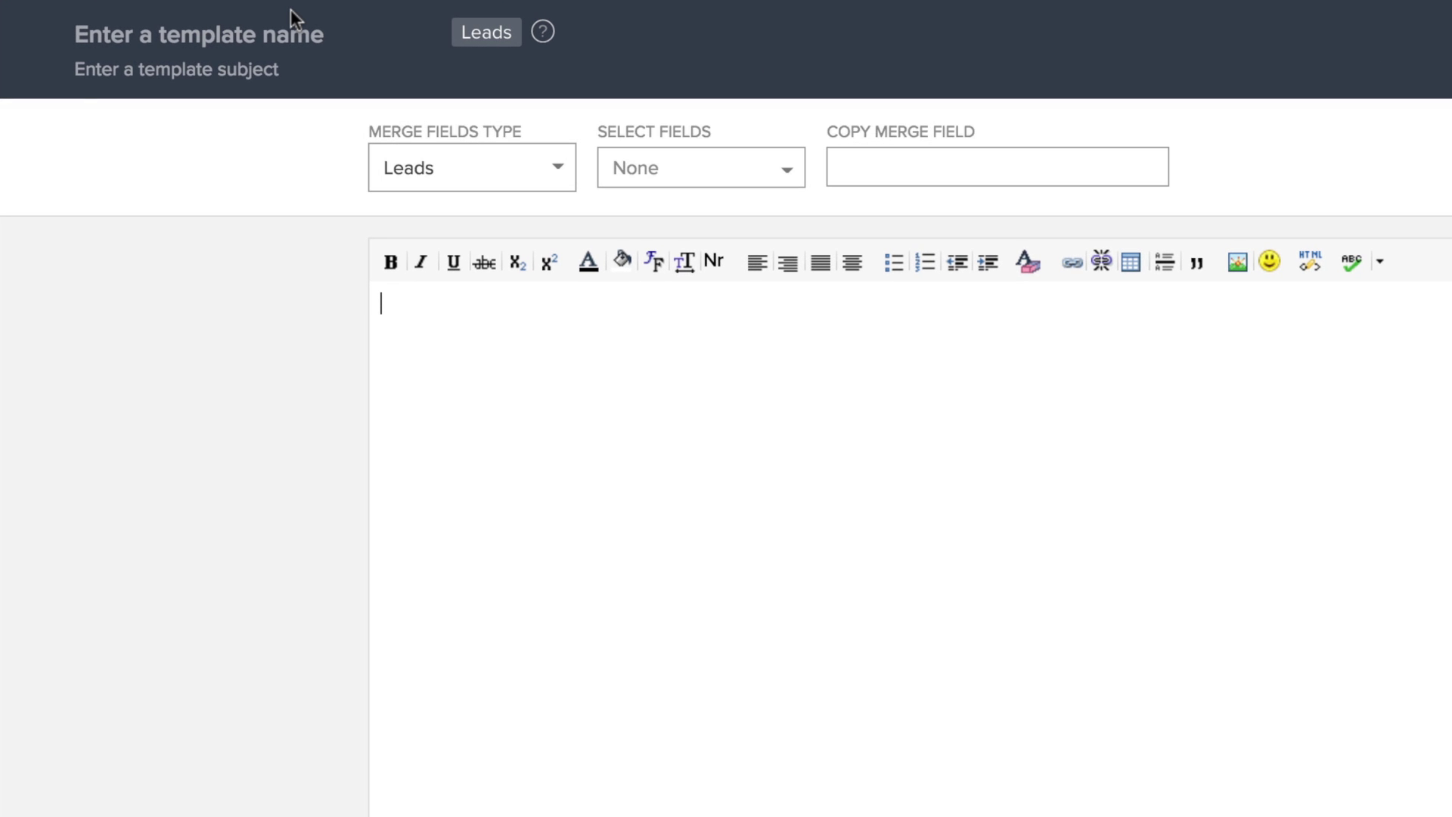
# Step: Name the template 'Welcome Email' with the subject 'Welcome to Zylker'
pyautogui.click(275, 32)
pyautogui.write('Welcome Email')
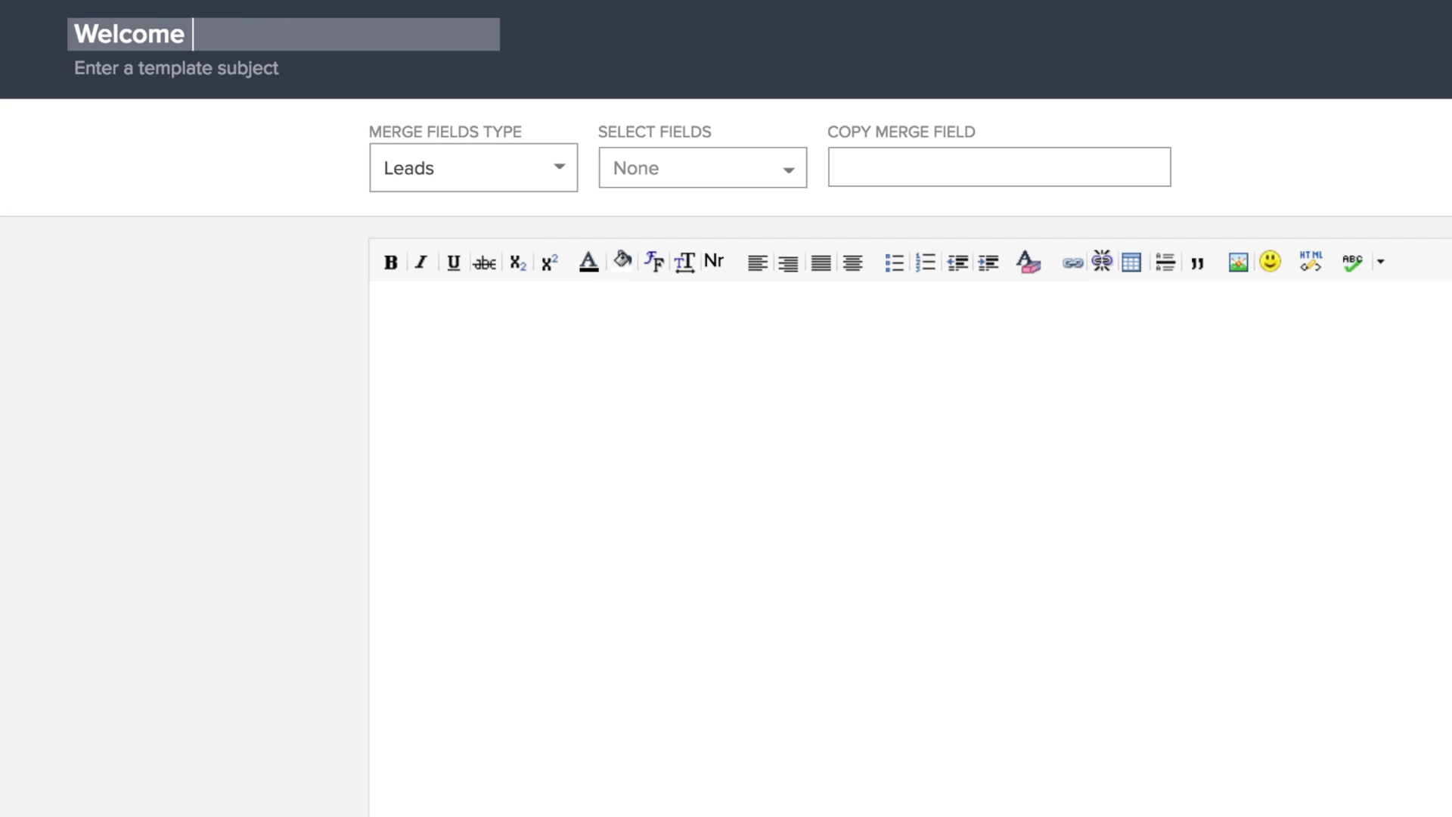
pyautogui.click(258, 69)
pyautogui.write('Welcome to Zylker')
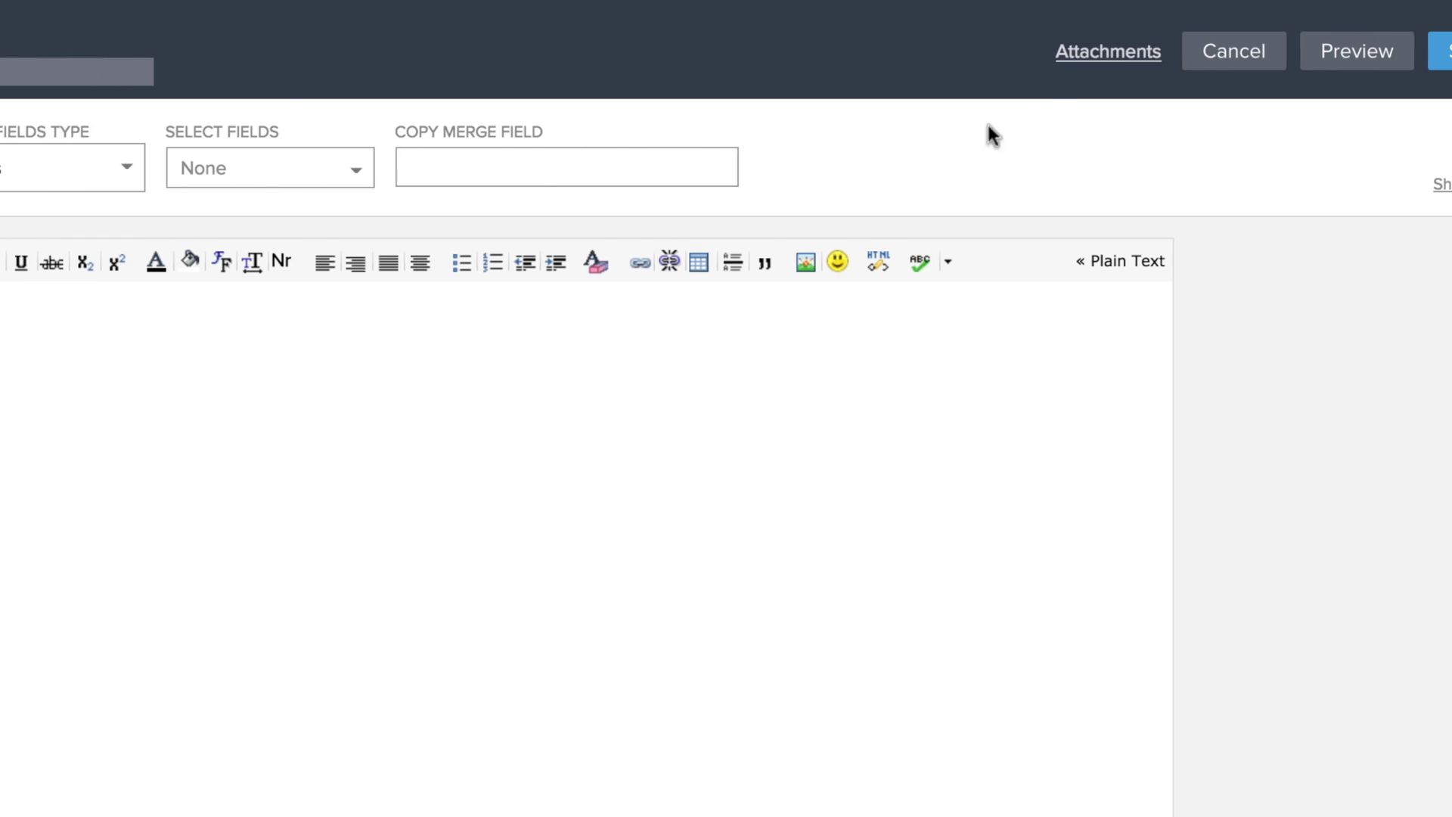
# Step: Attach Zylker_Brochure.pdf to the template
pyautogui.click(1072, 60)
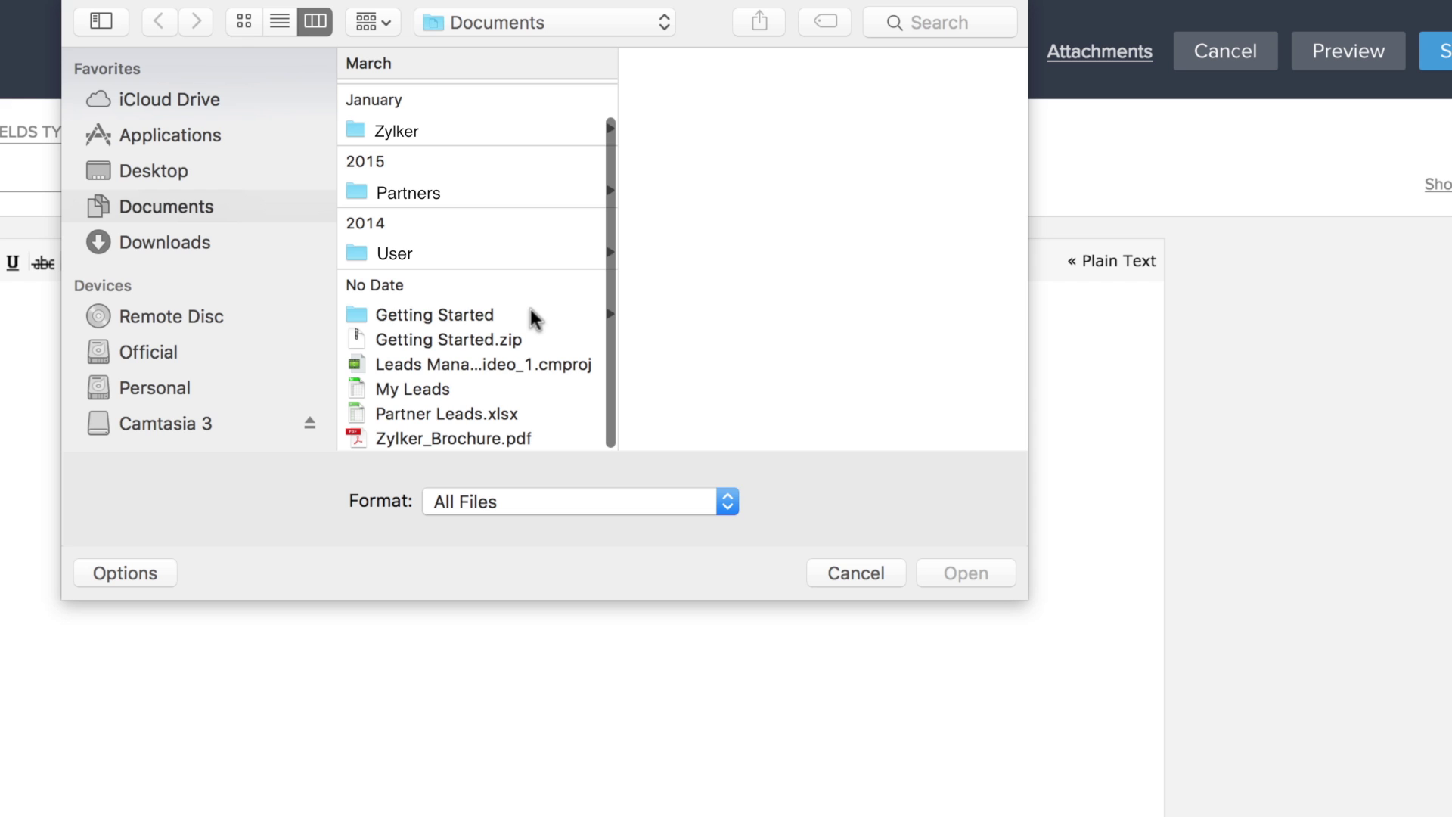
pyautogui.click(460, 438)
pyautogui.click(954, 573)
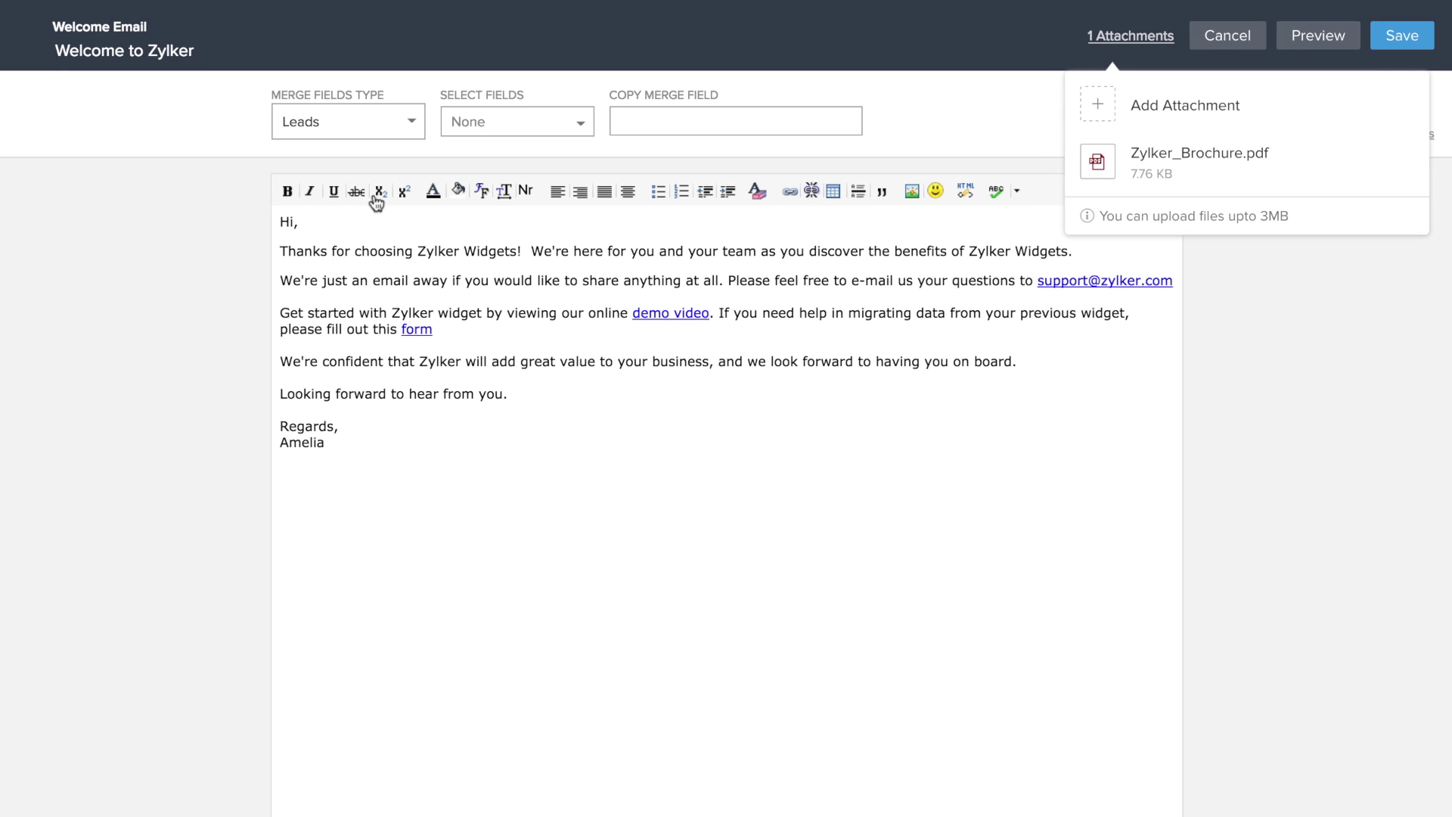
# Step: Insert the First Name and Last Name merge fields into the 'Hi' greeting
pyautogui.click(497, 130)
pyautogui.scroll(-3, 512, 285)
pyautogui.scroll(-3, 512, 285)
pyautogui.click(512, 285)
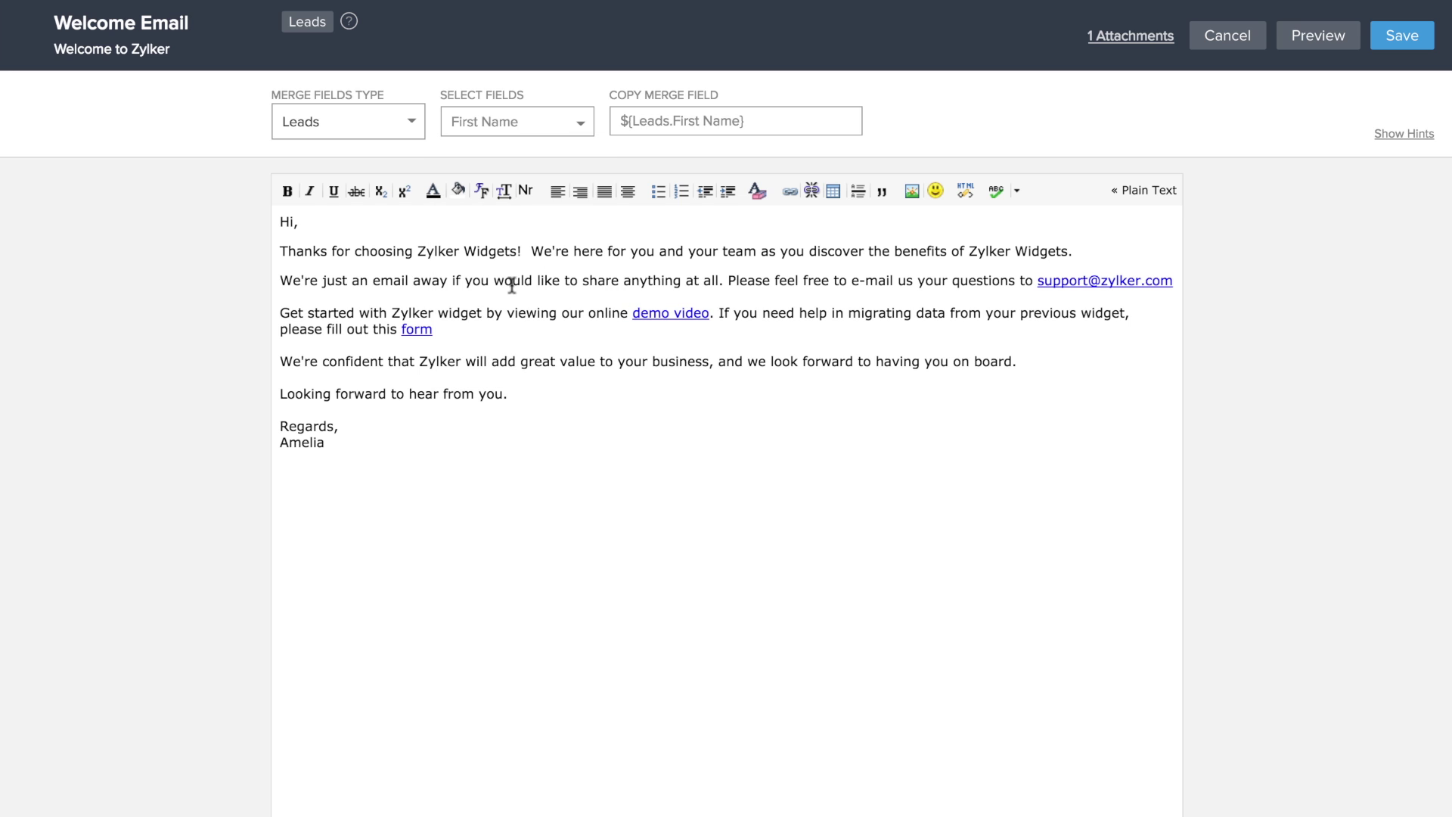
pyautogui.click(701, 120)
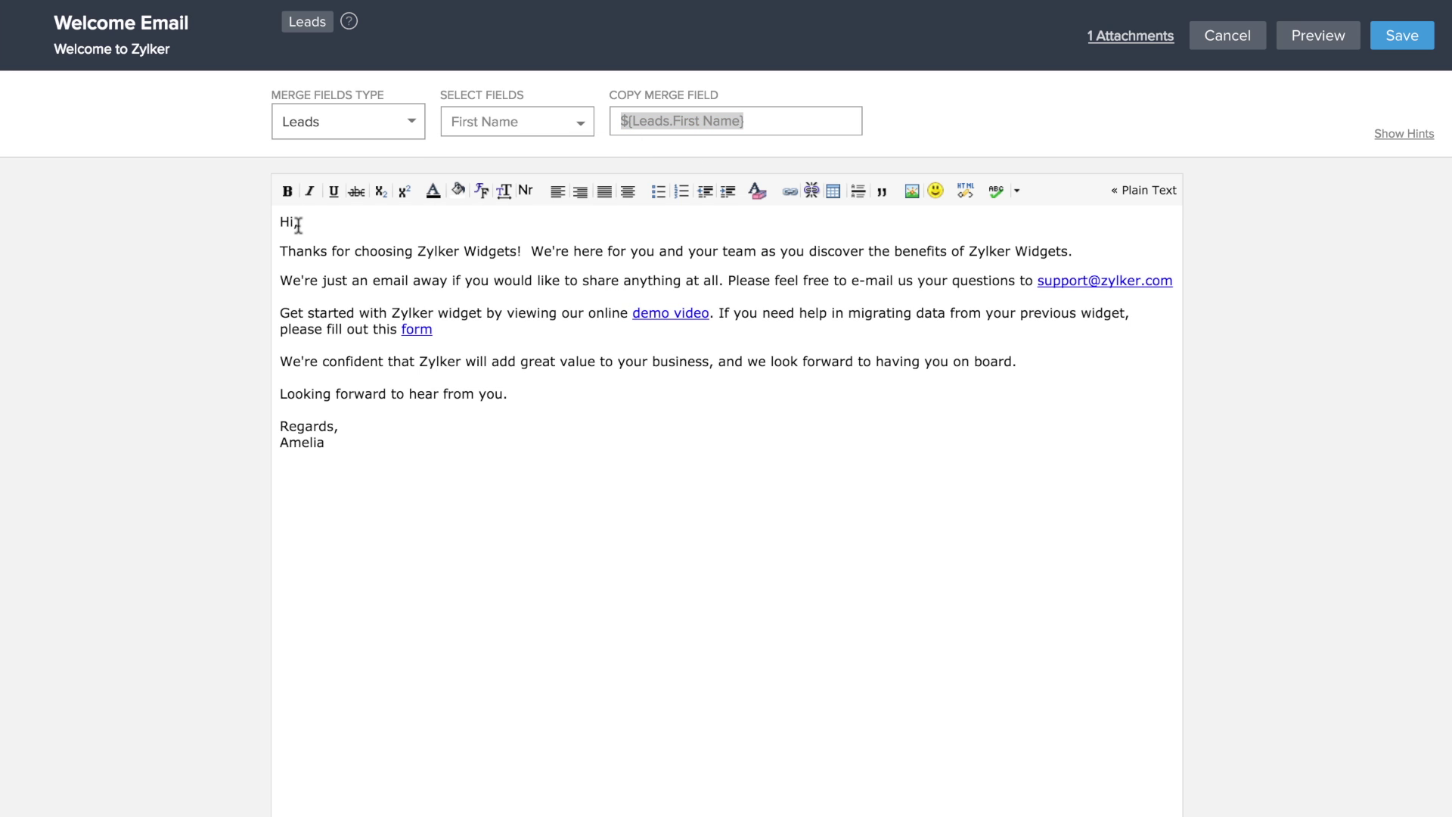
pyautogui.write('${Leads.First Name}')
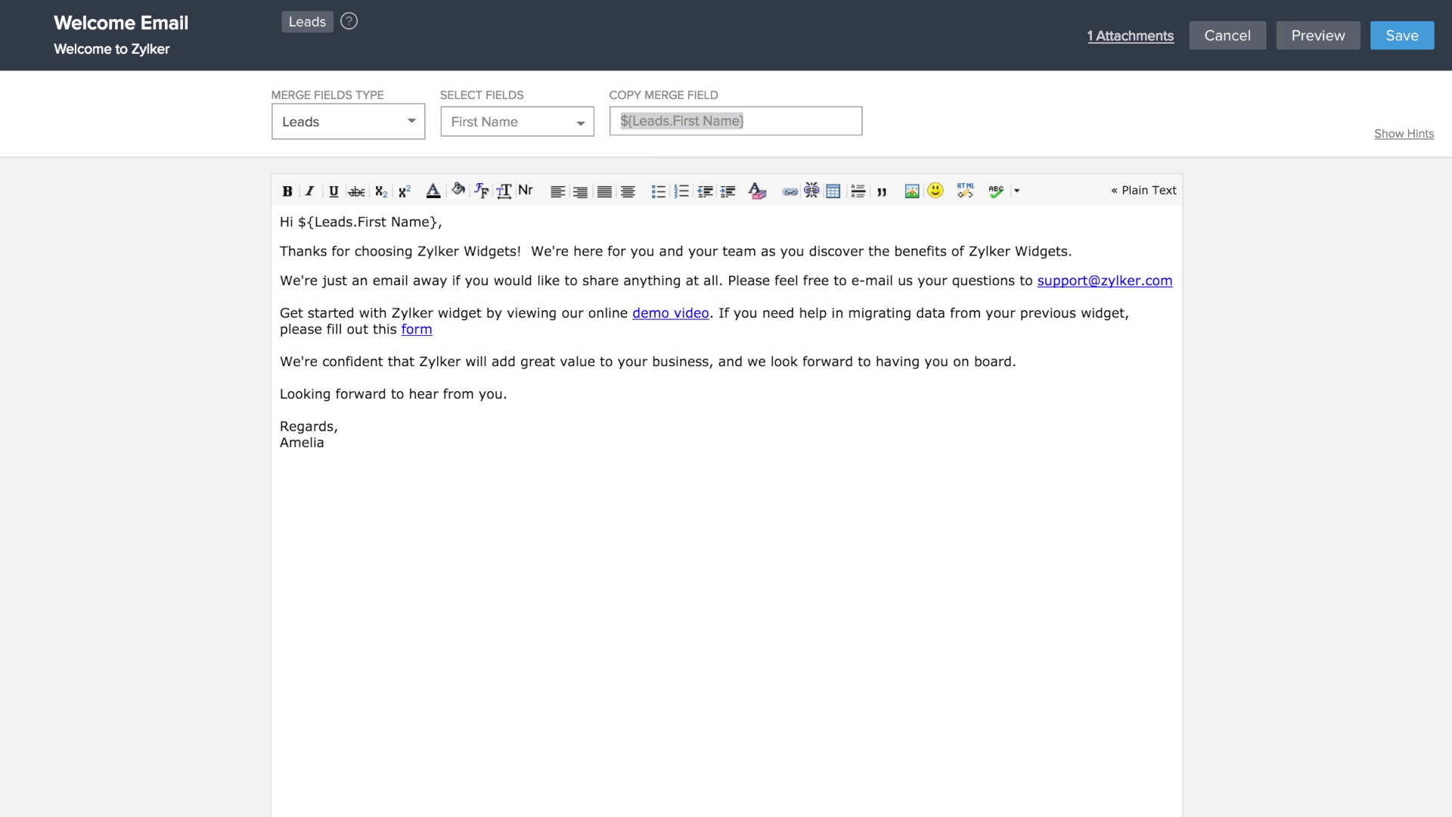
pyautogui.click(514, 130)
pyautogui.click(509, 331)
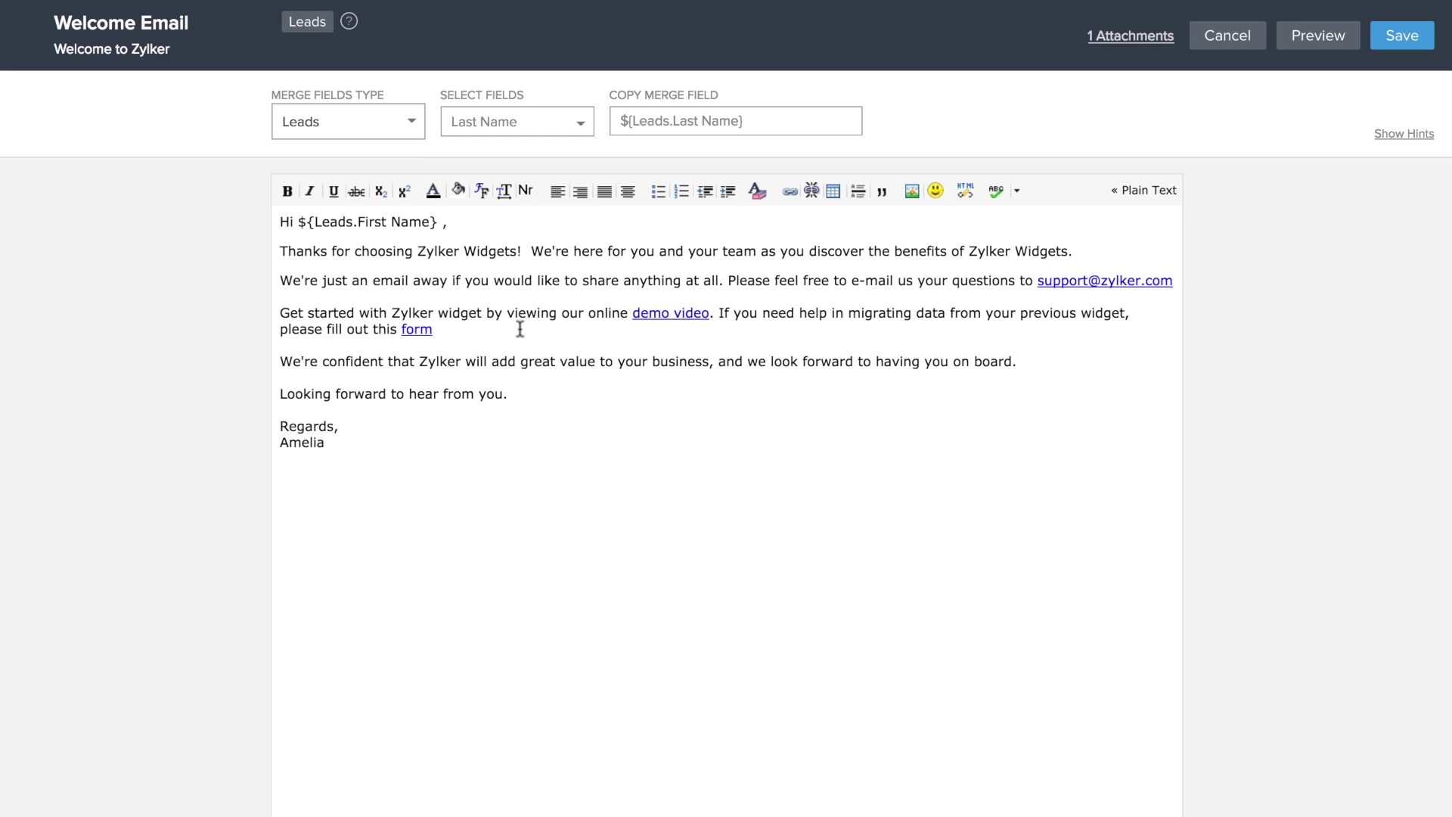
pyautogui.click(700, 124)
pyautogui.hotkey('ctrl', 'c')
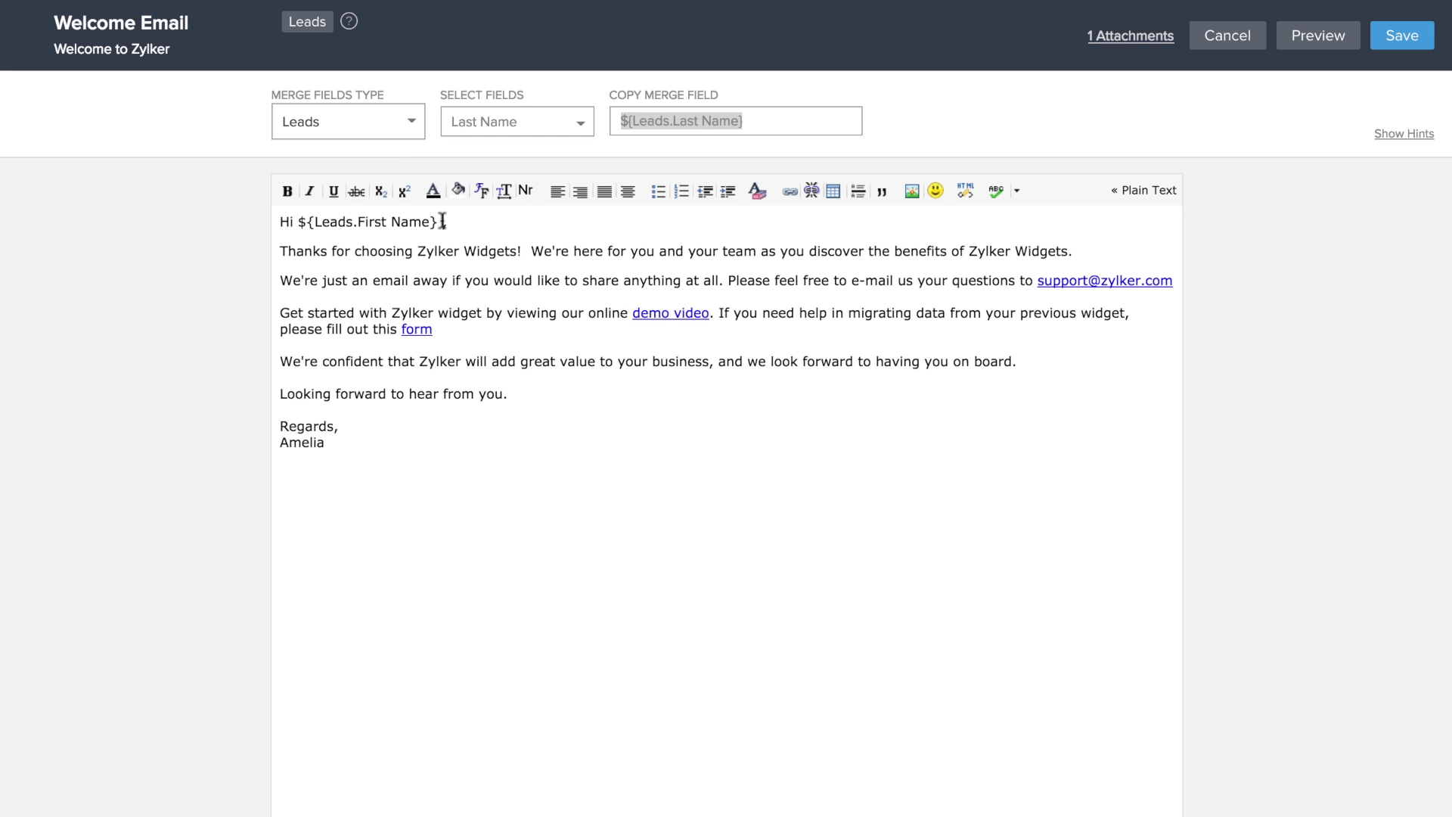
pyautogui.click(442, 221)
pyautogui.hotkey('ctrl', 'v')
# Step: Save Welcome Email in the Public Email Templates folder and return to Leads
pyautogui.click(1382, 38)
pyautogui.click(722, 139)
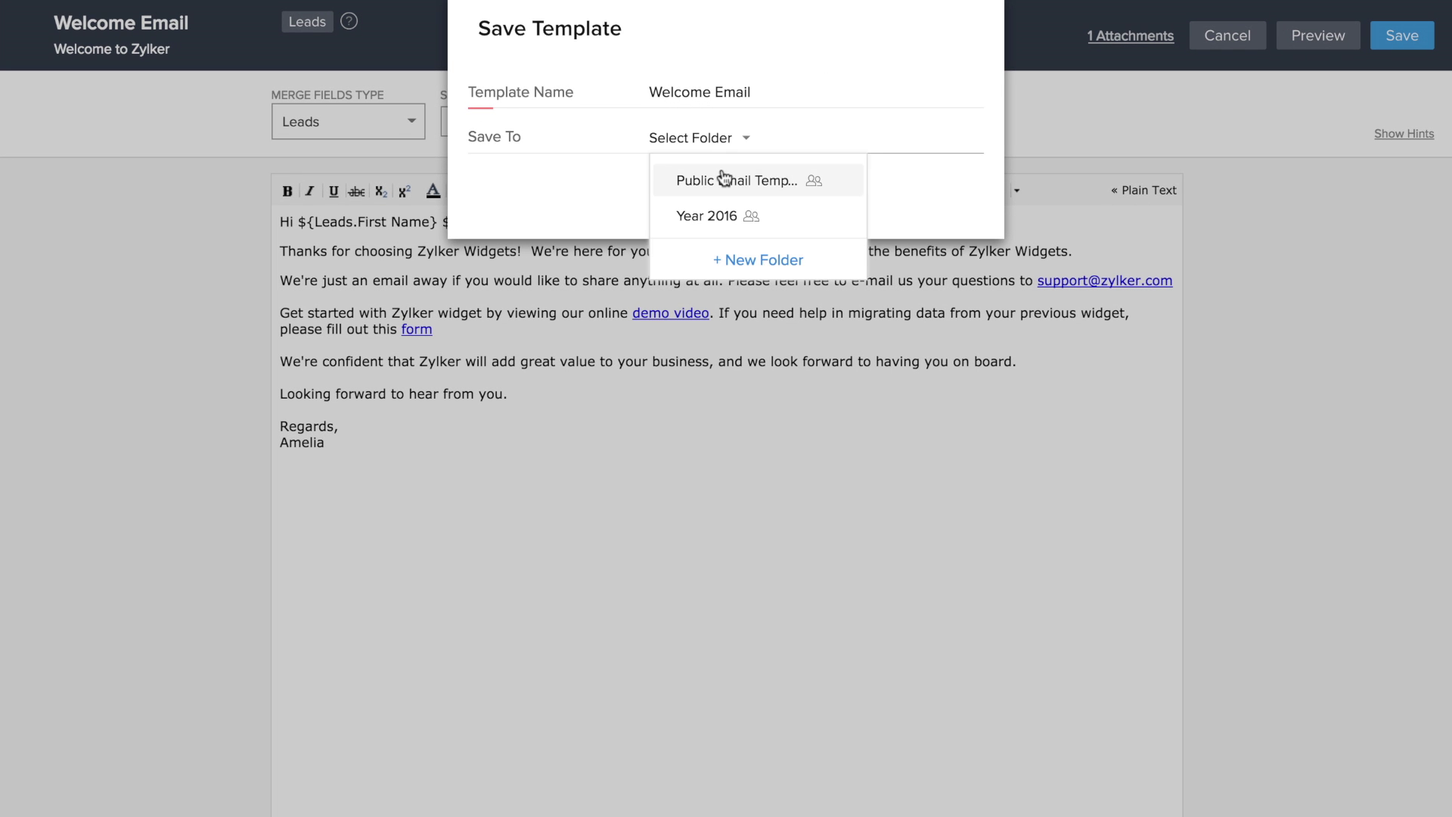
pyautogui.click(729, 181)
pyautogui.click(685, 192)
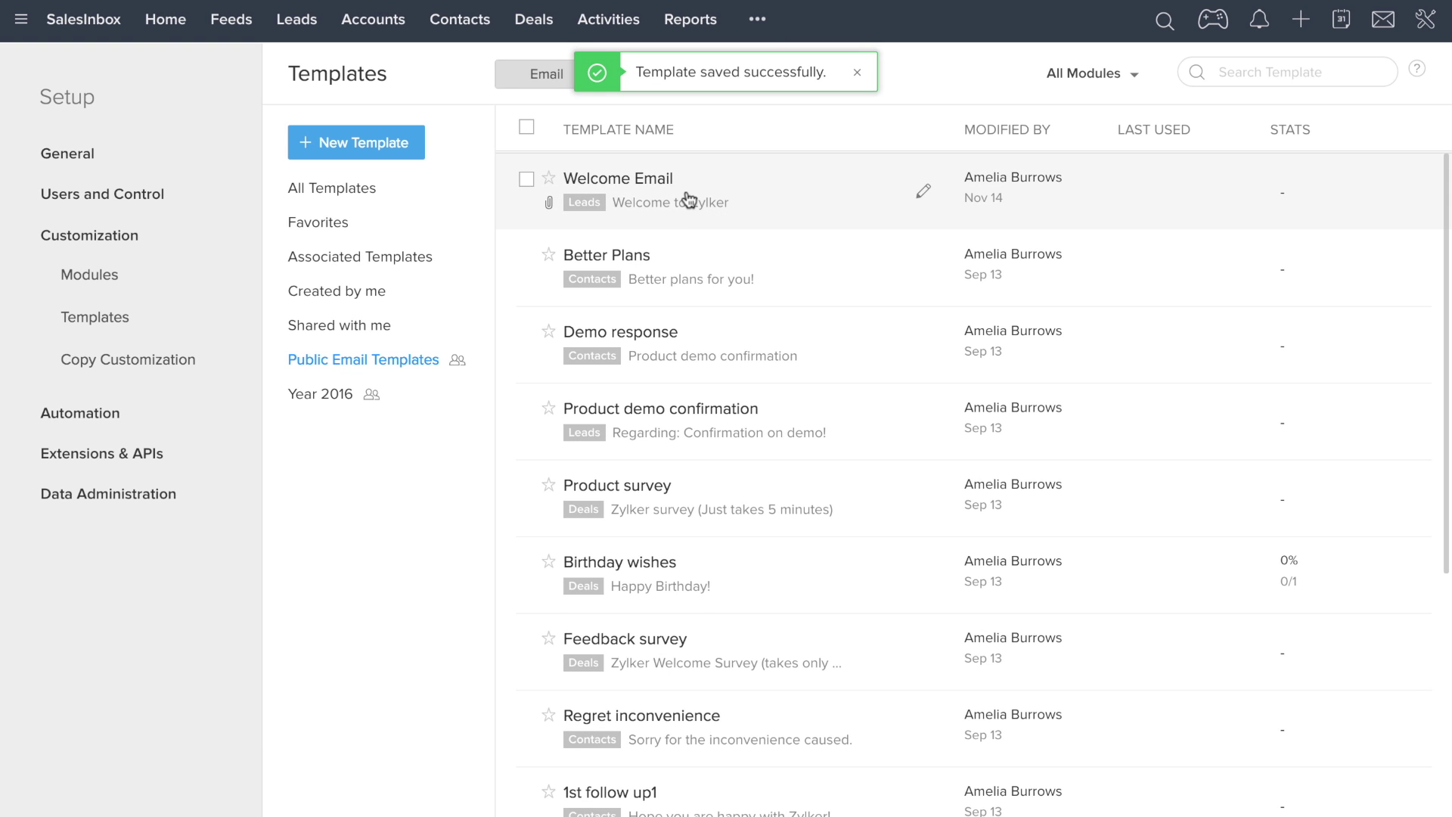
pyautogui.click(307, 29)
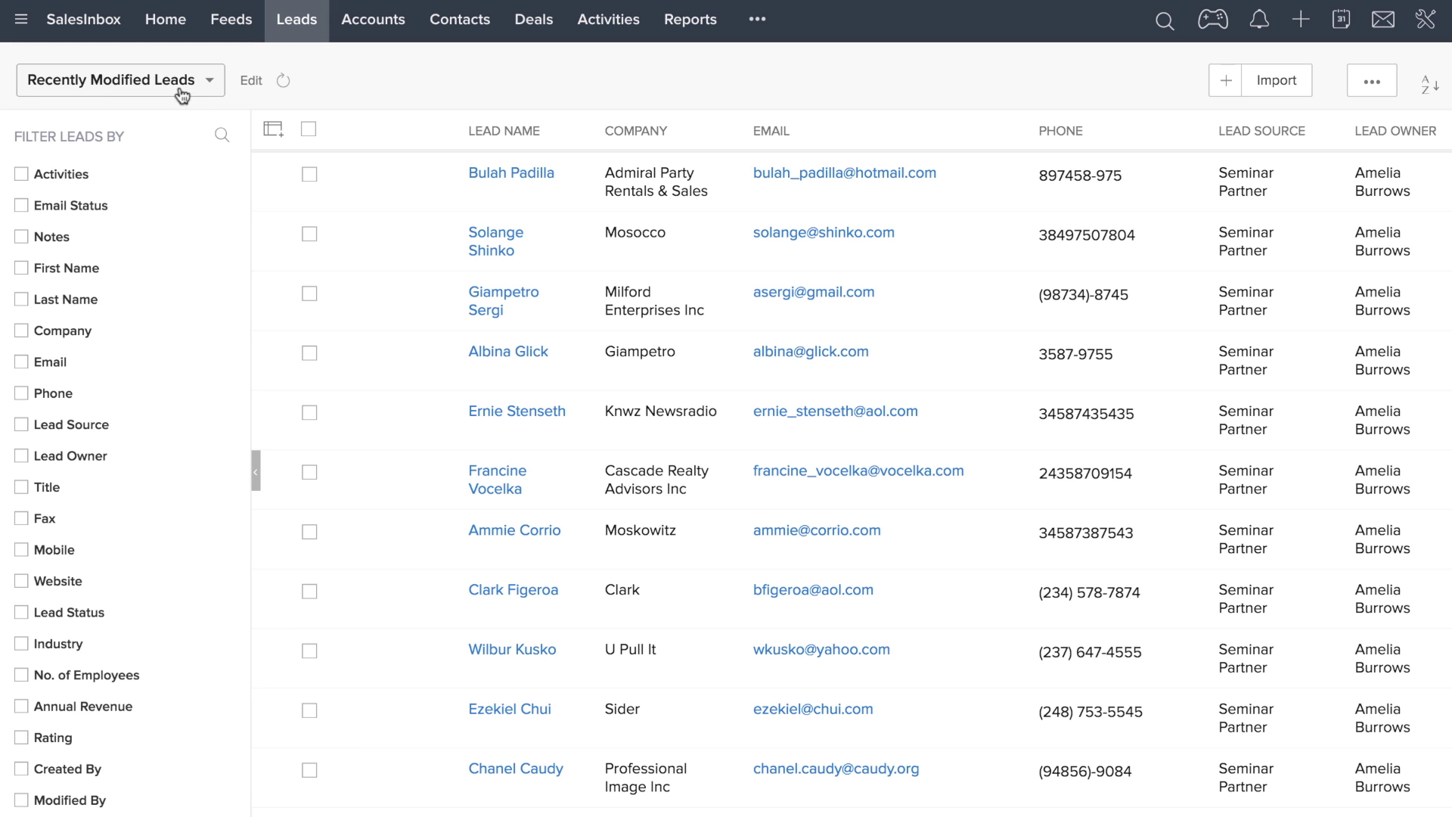
# Step: Select all 54 leads and mass-send them the Welcome Email template
pyautogui.click(307, 130)
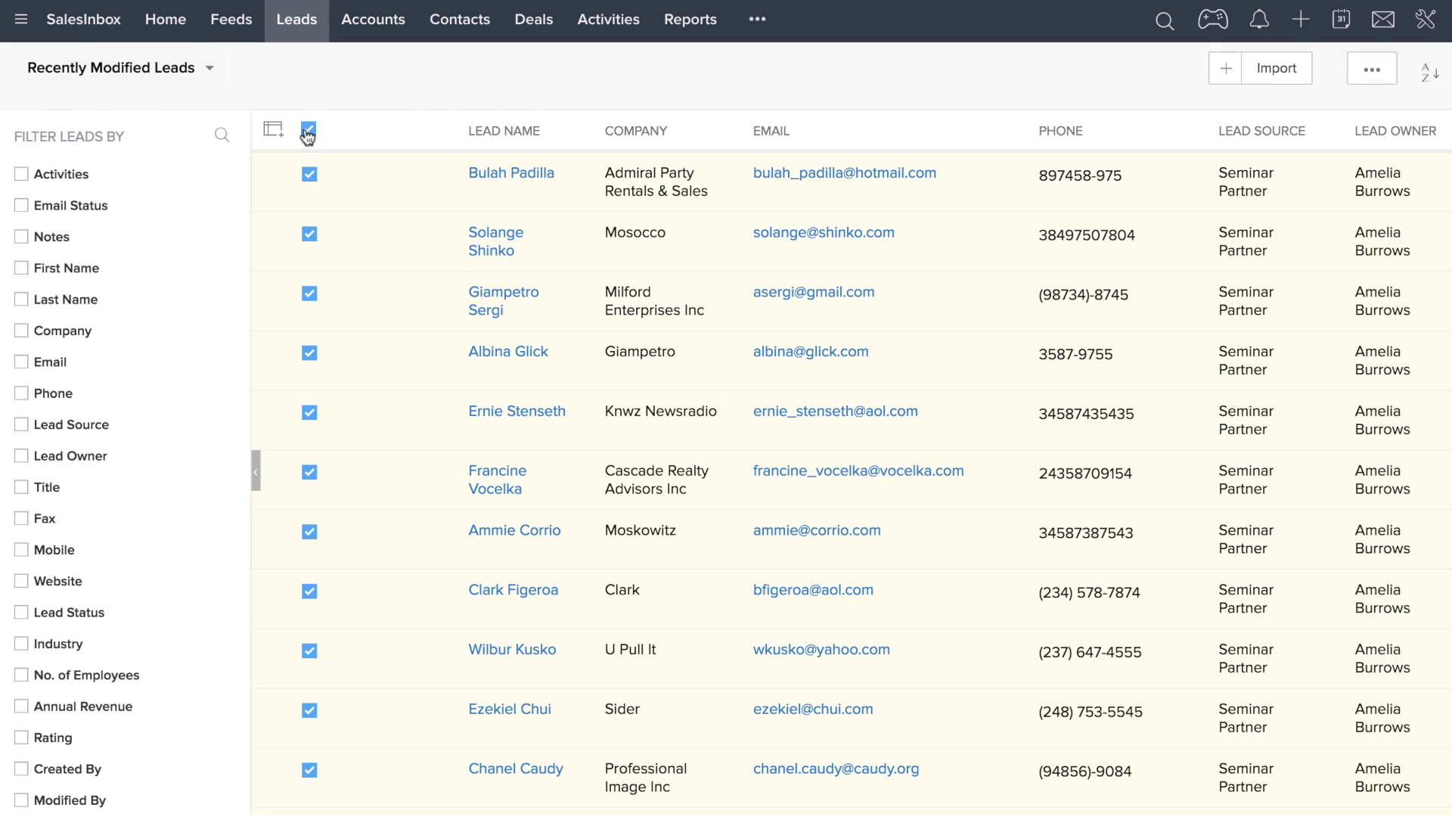
pyautogui.click(398, 80)
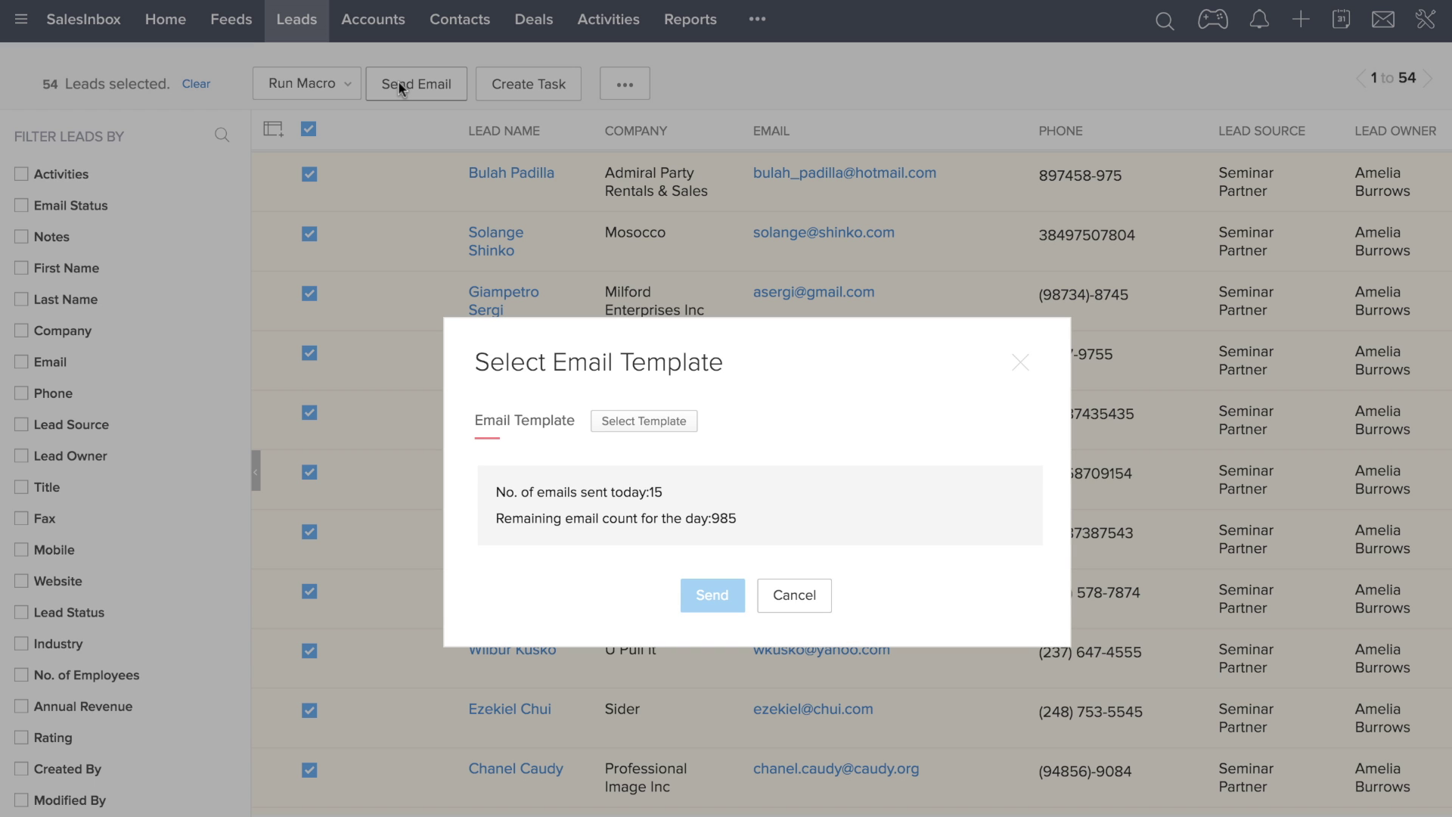
pyautogui.click(643, 421)
pyautogui.click(574, 140)
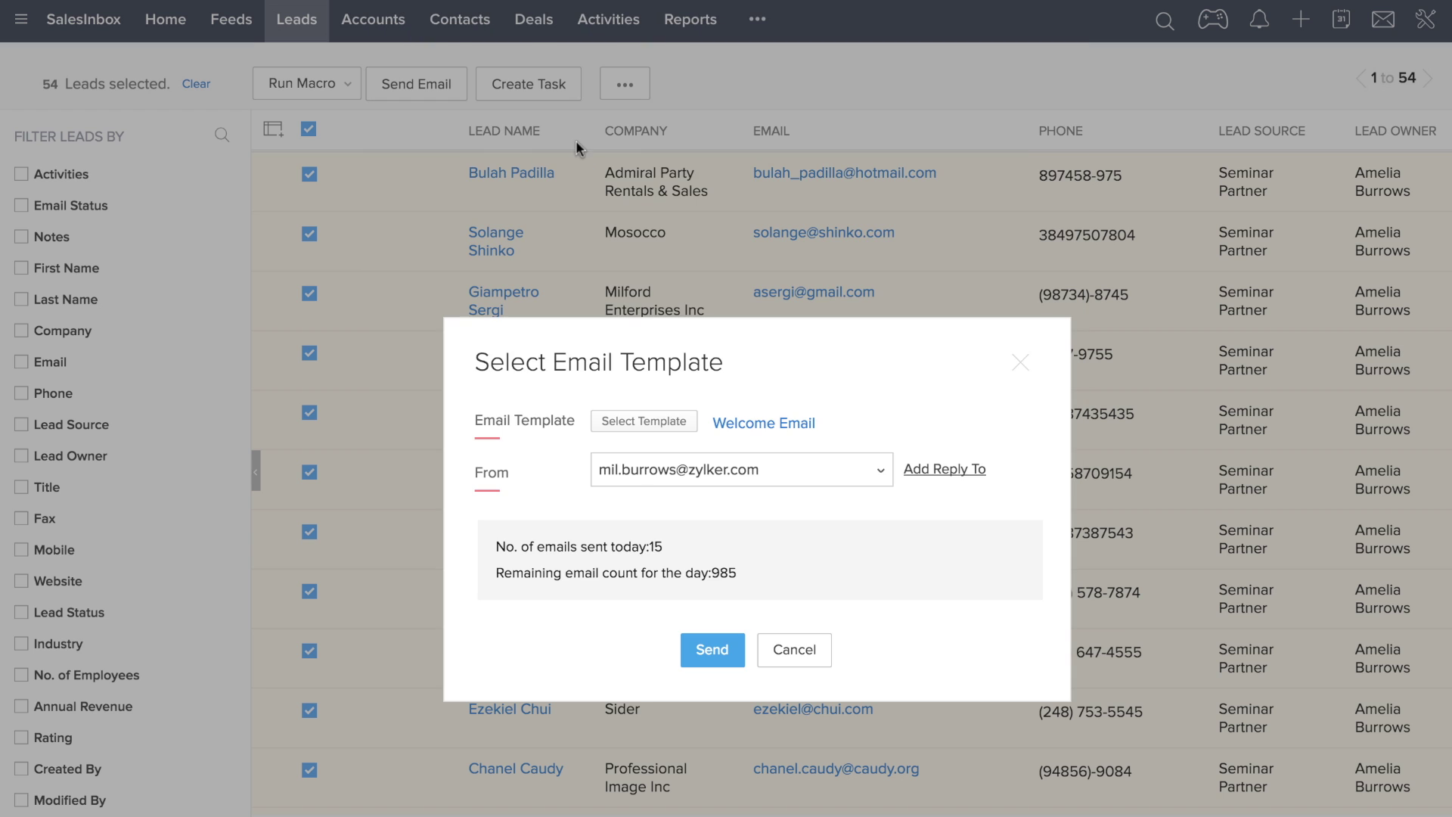
pyautogui.click(712, 651)
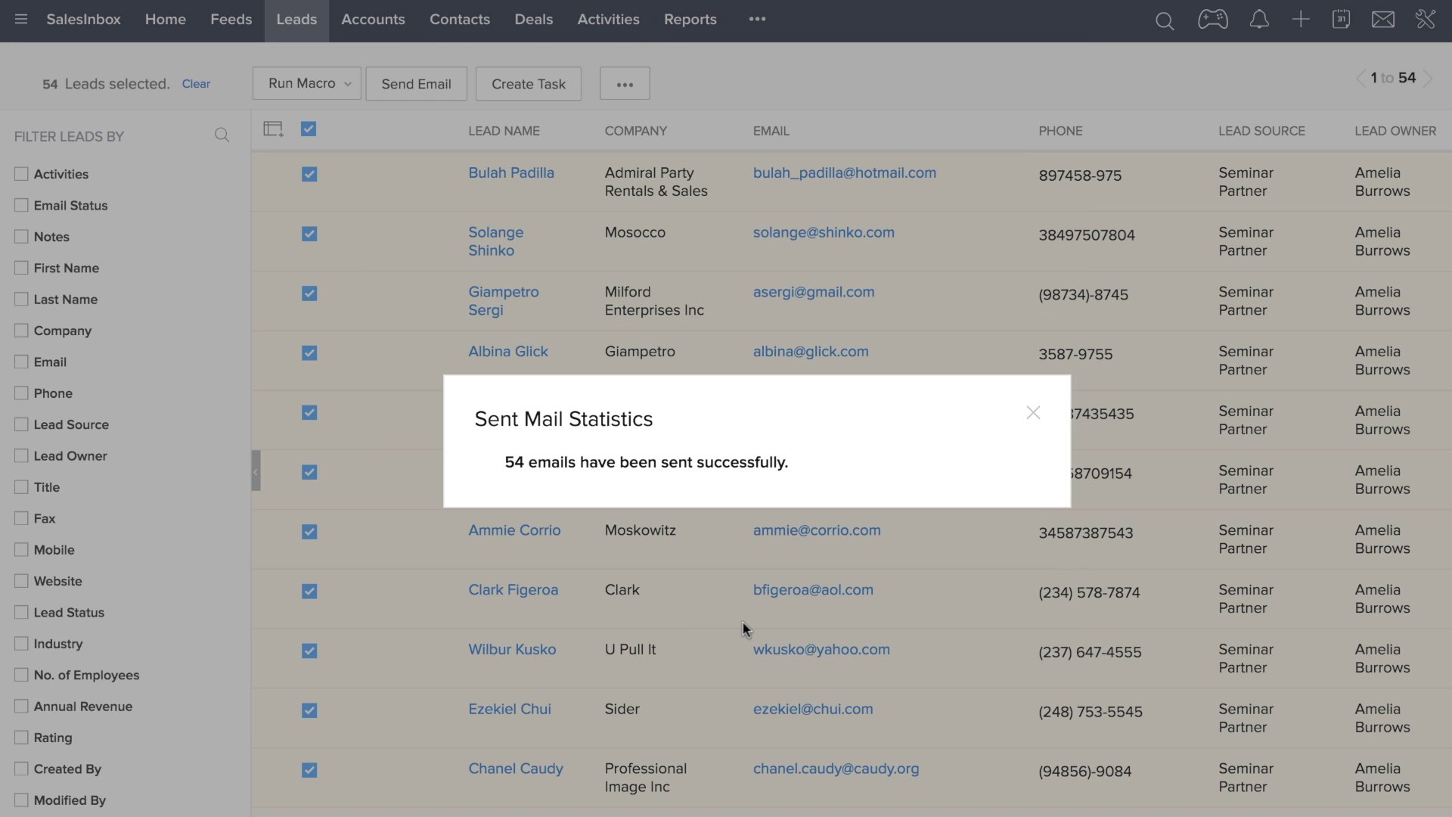